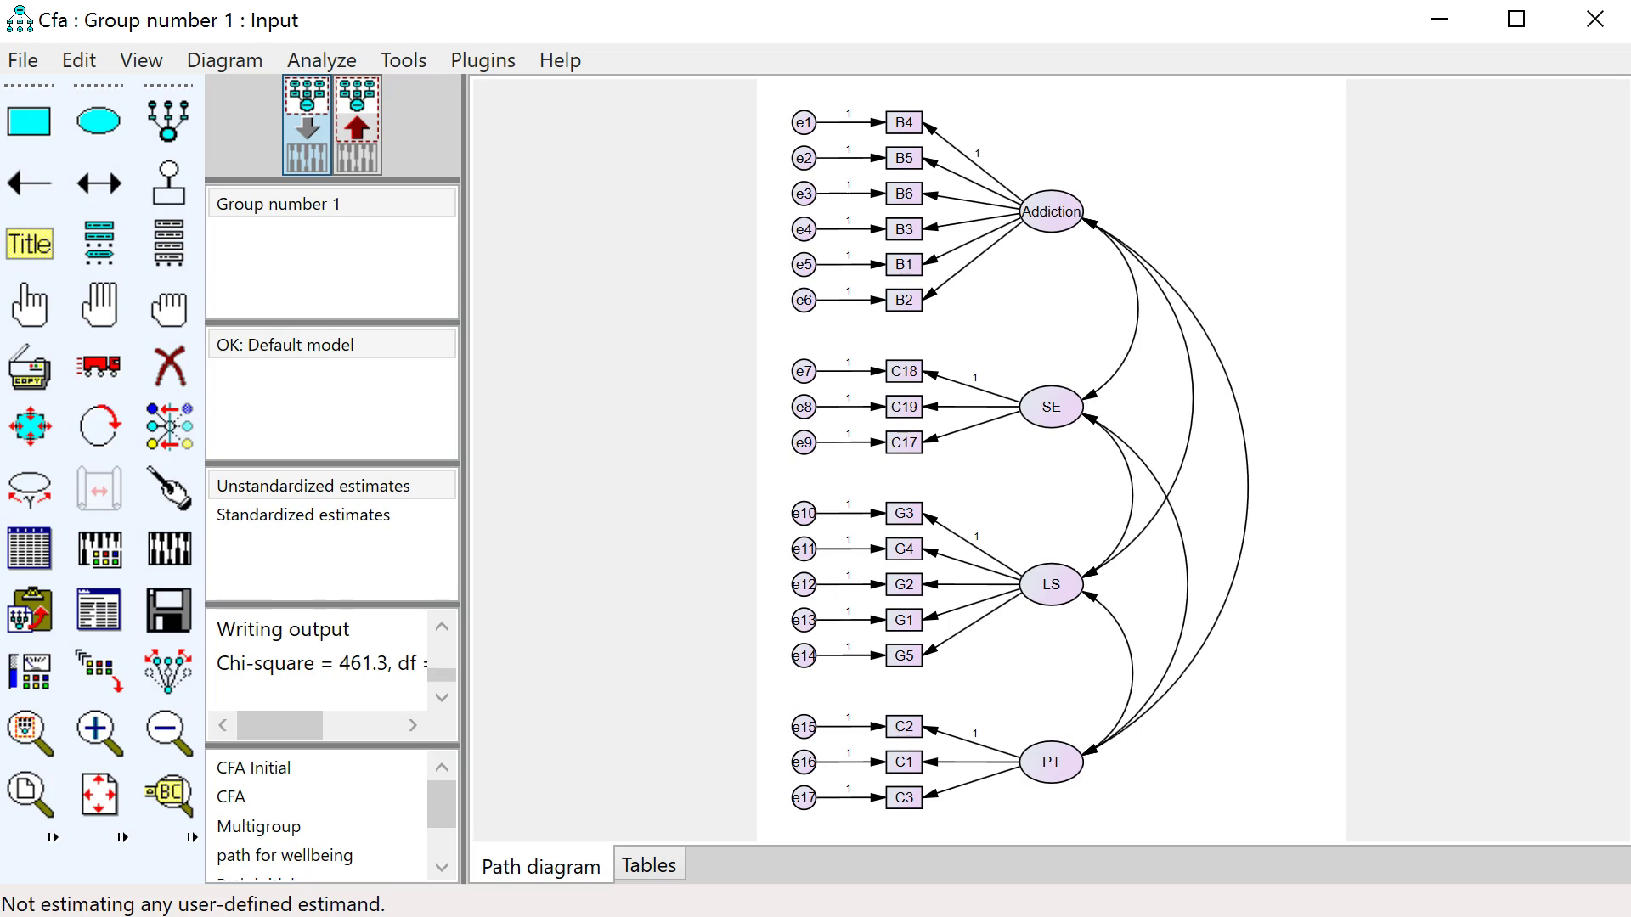
Switch from Amos to the Stats Tools Package workbook's ValidityMaster sheet in Excel
key(alt+Tab)
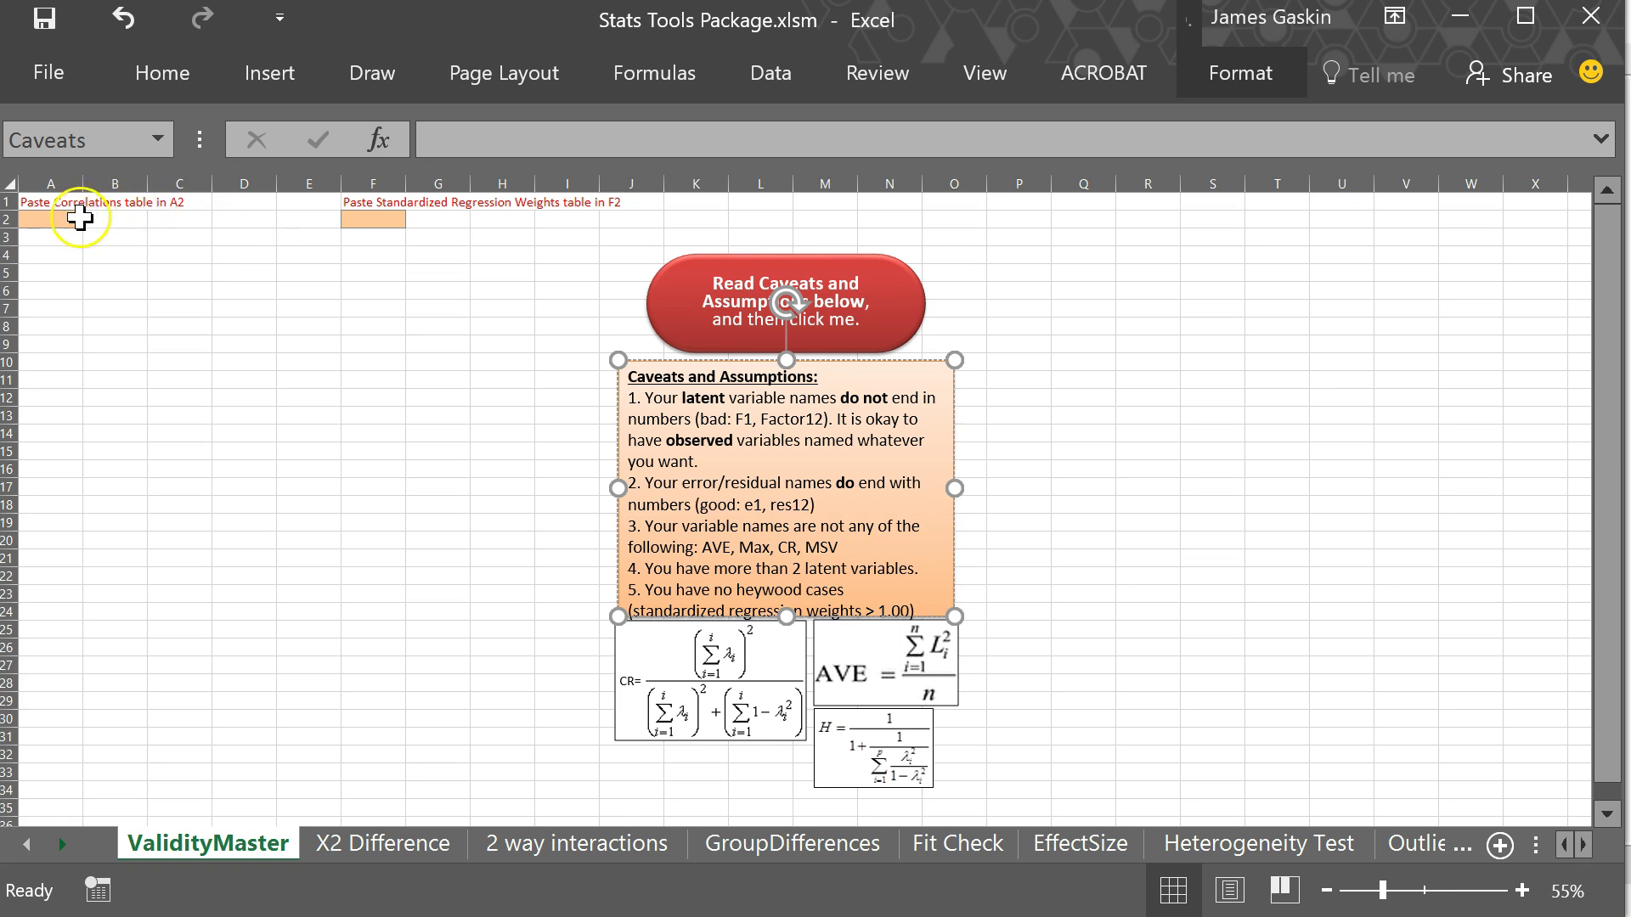
Check the correlations (A2) and standardized weights (F2) paste cells and the caveats, then return to Amos
click(74, 218)
click(366, 219)
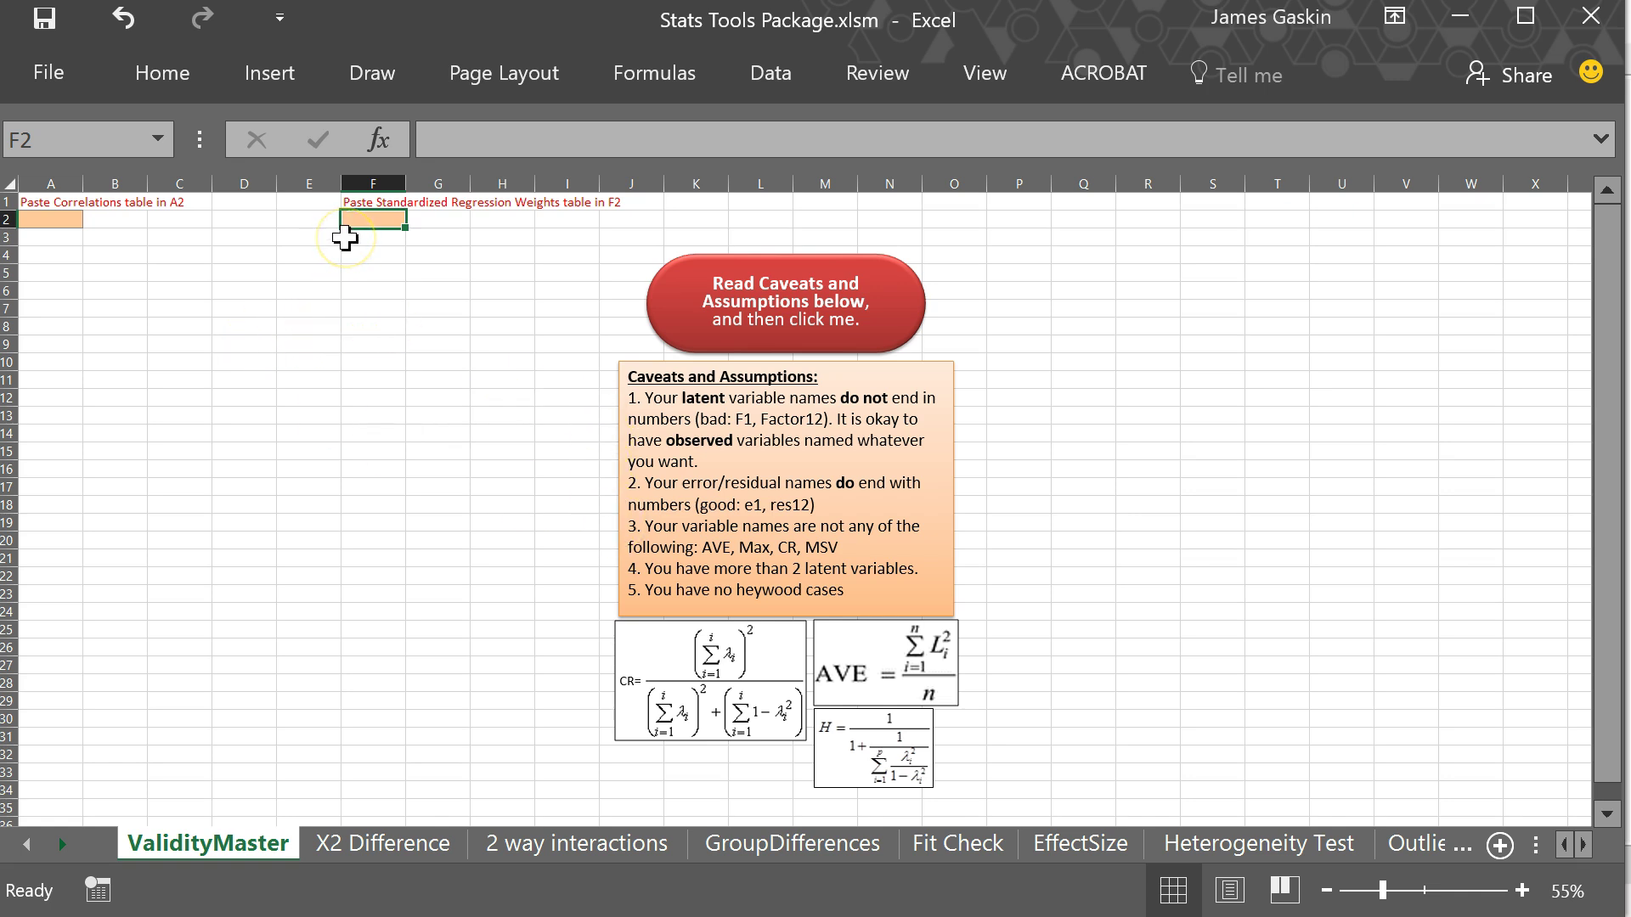
click(939, 399)
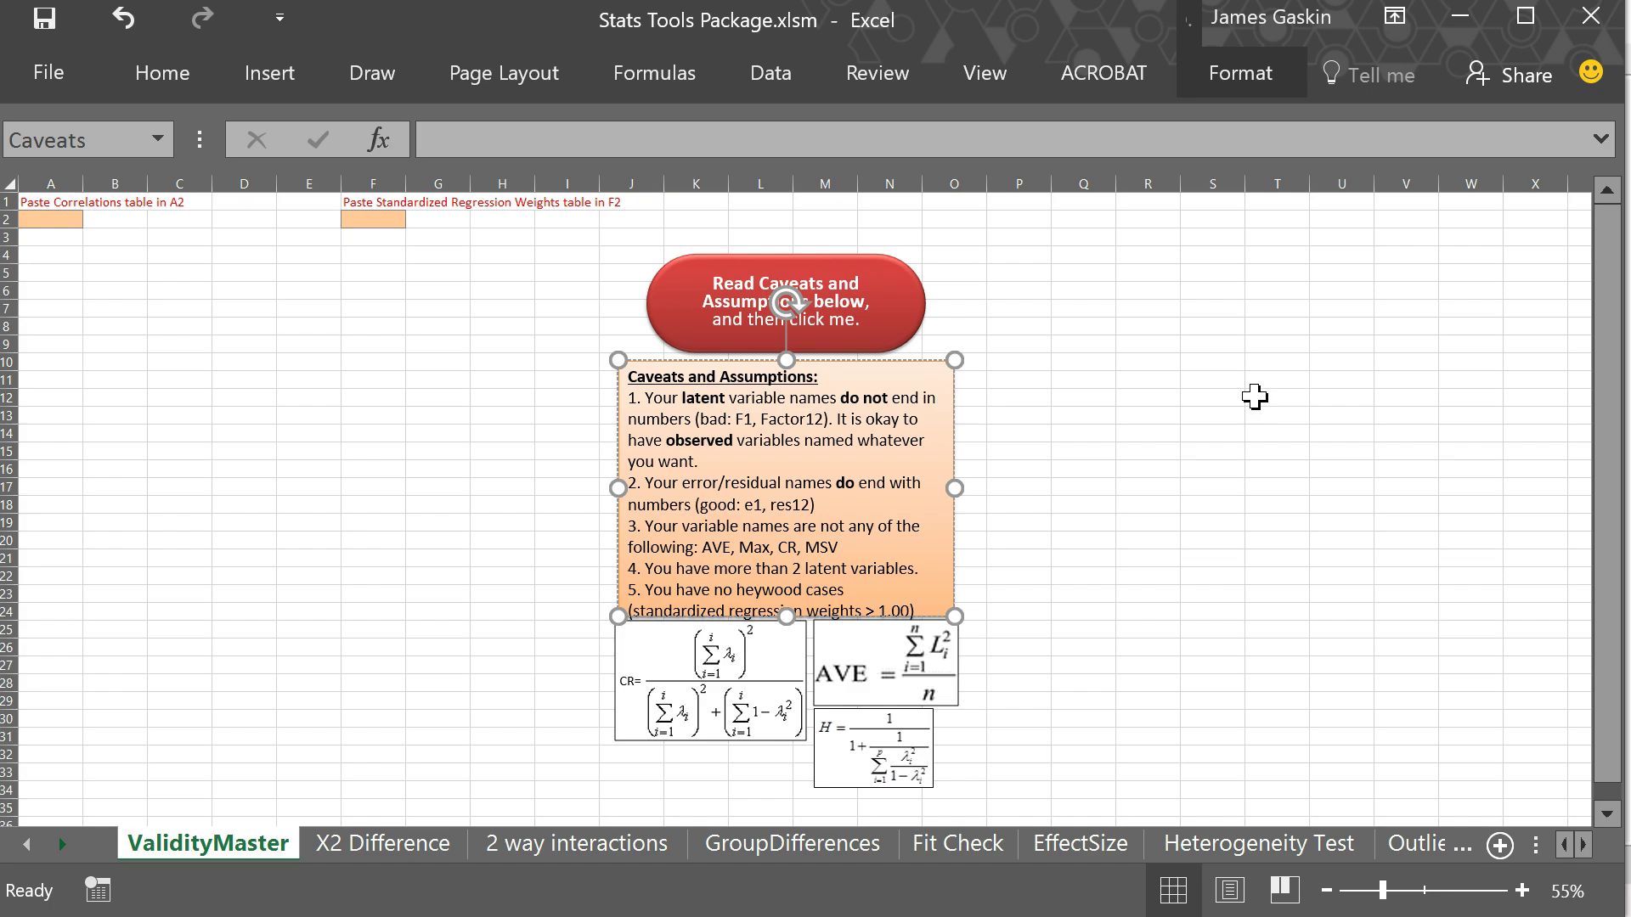
key(alt+Tab)
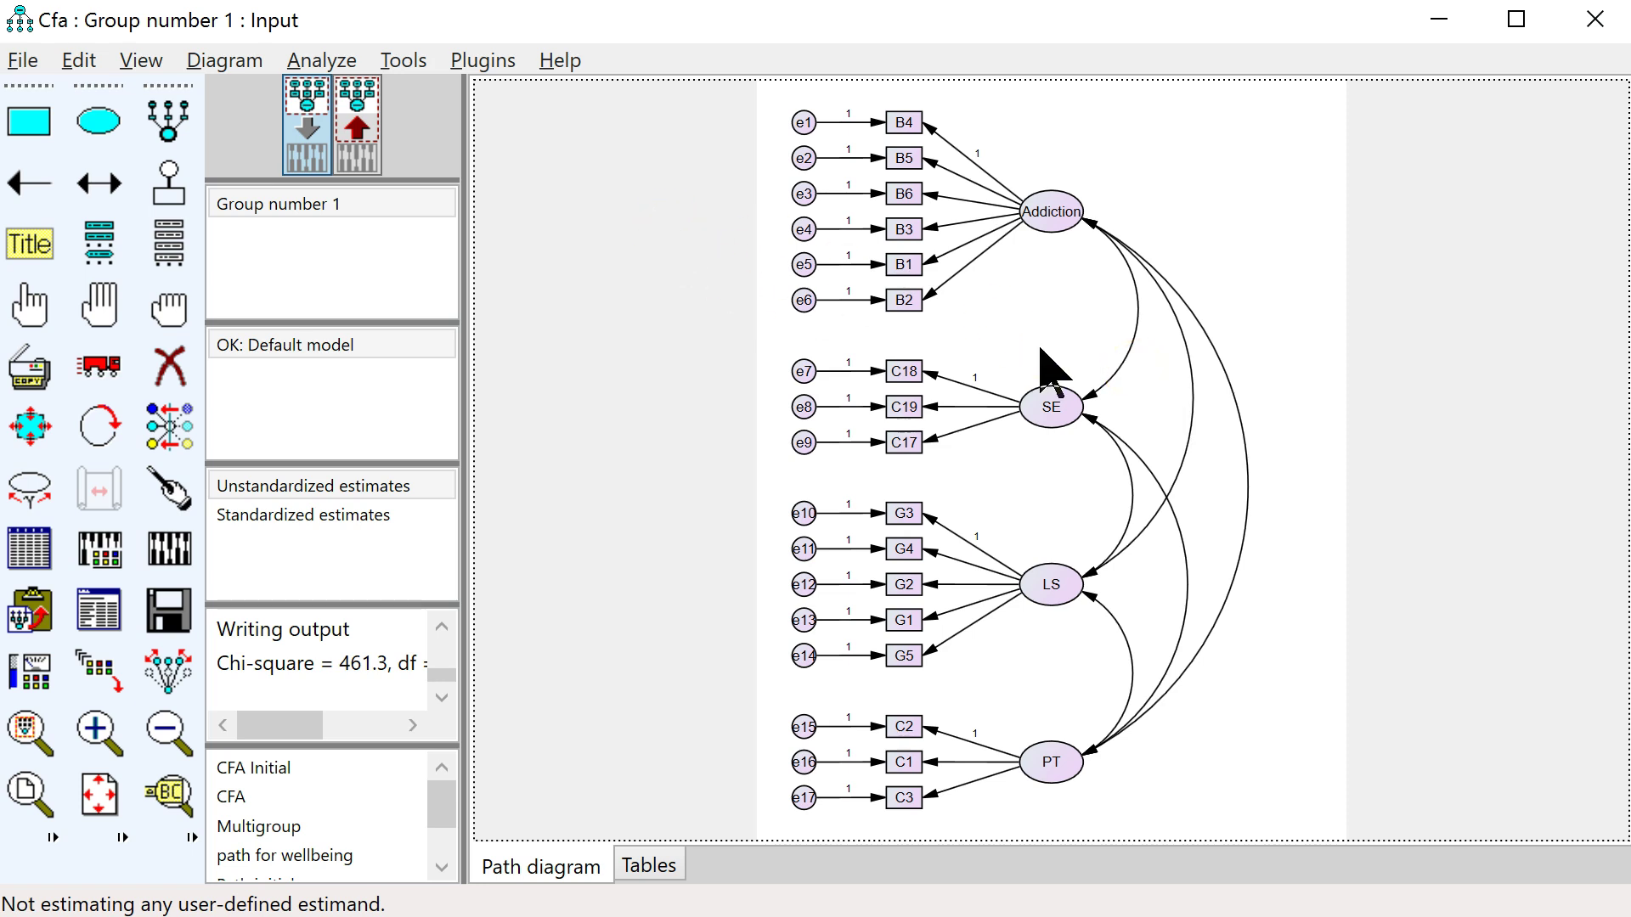
Bring up the 'Plugins for AMOS version 24' YouTube video, then the Amos 24 Plugins folder
key(super+Tab)
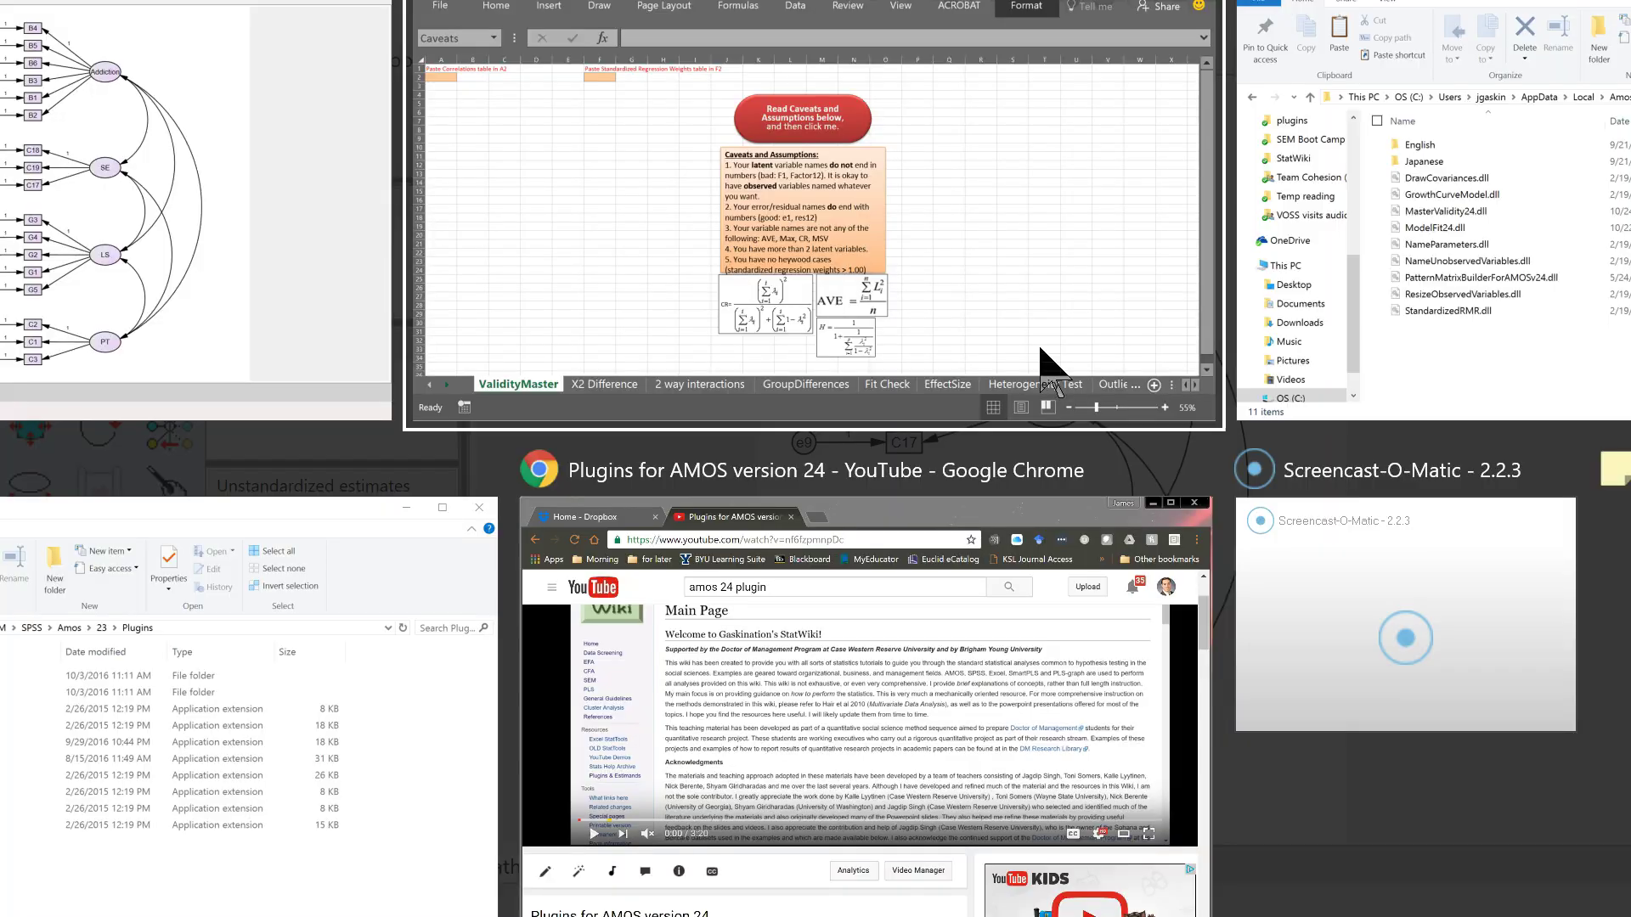
key(Down)
key(Return)
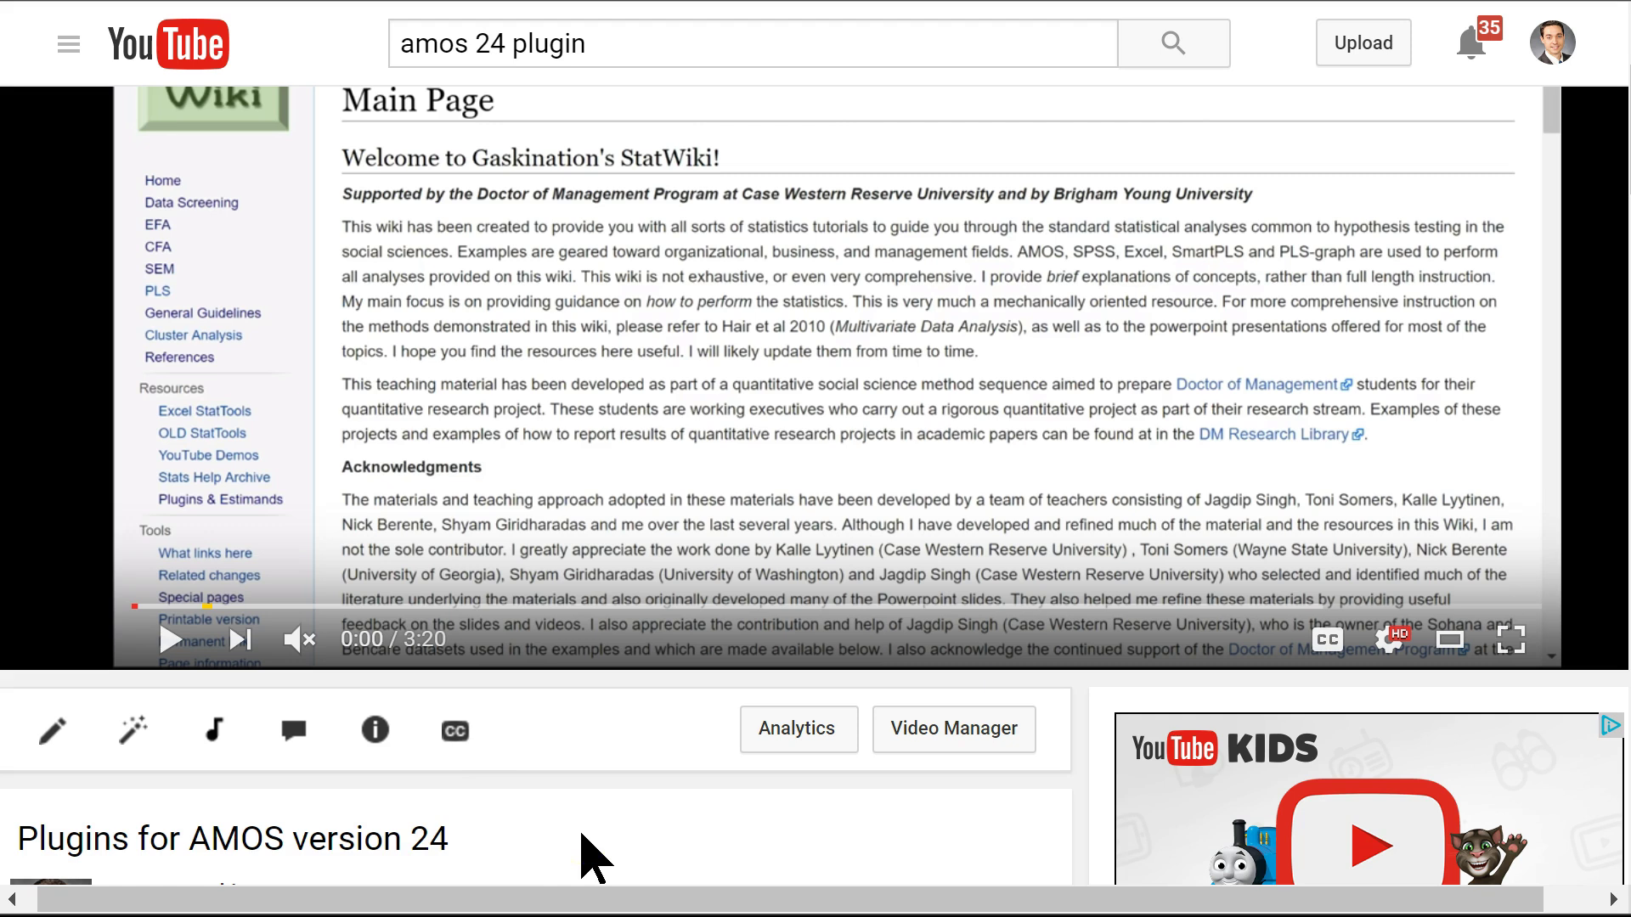
key(alt+Tab)
key(alt+Tab)
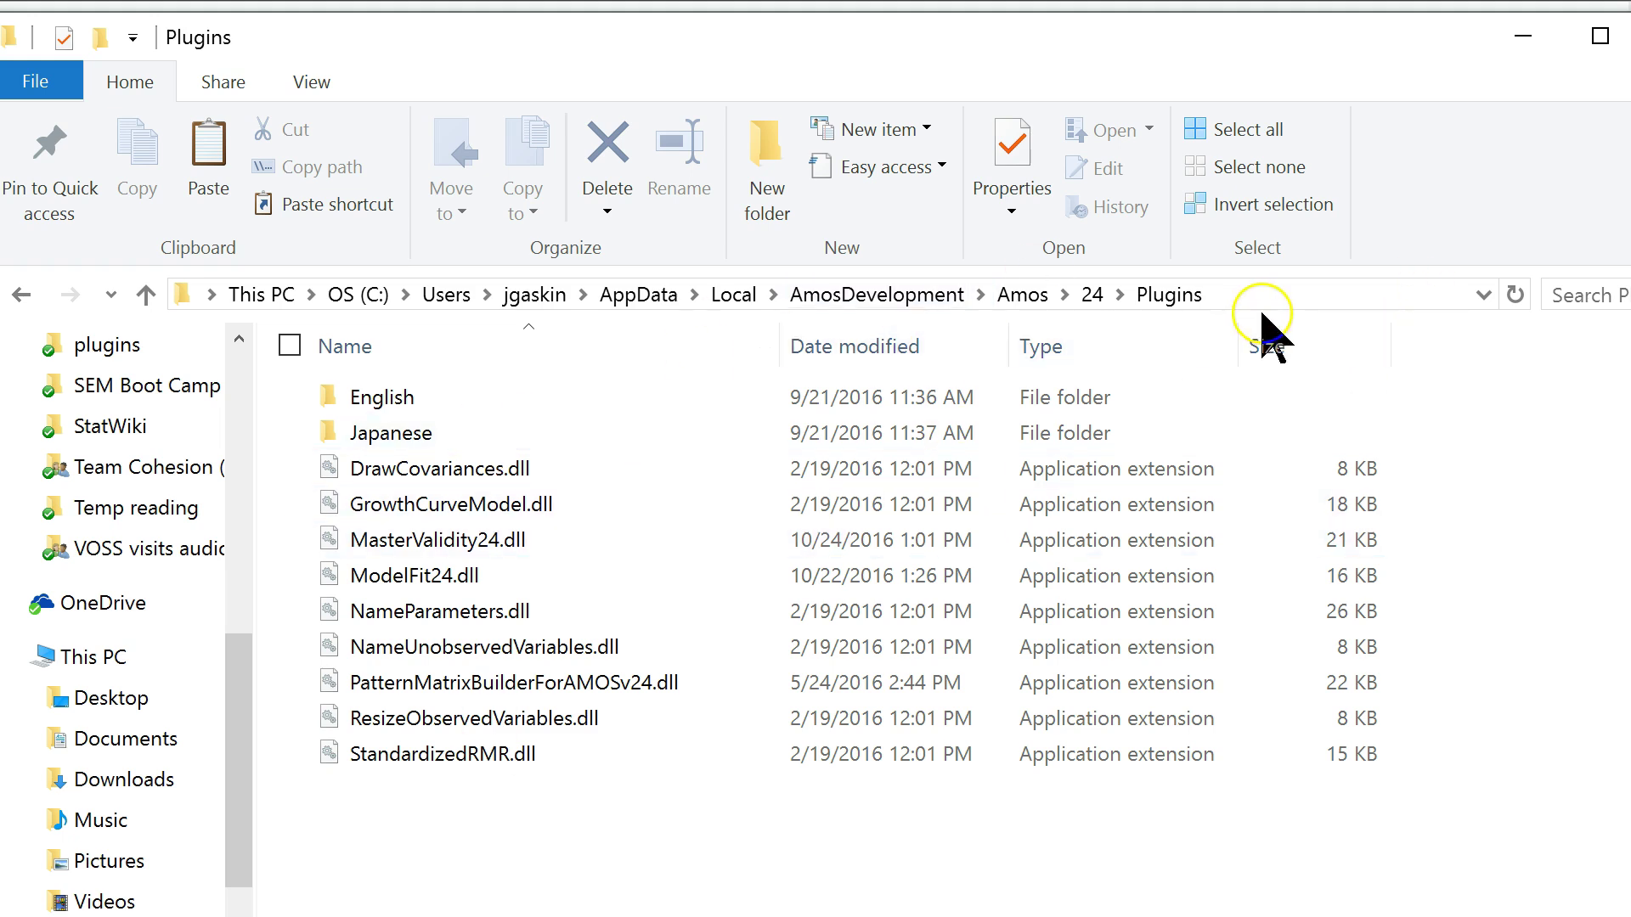
Reveal the Amos 24 Plugins folder path and compare it with the Amos 23 Plugins folder
click(1279, 296)
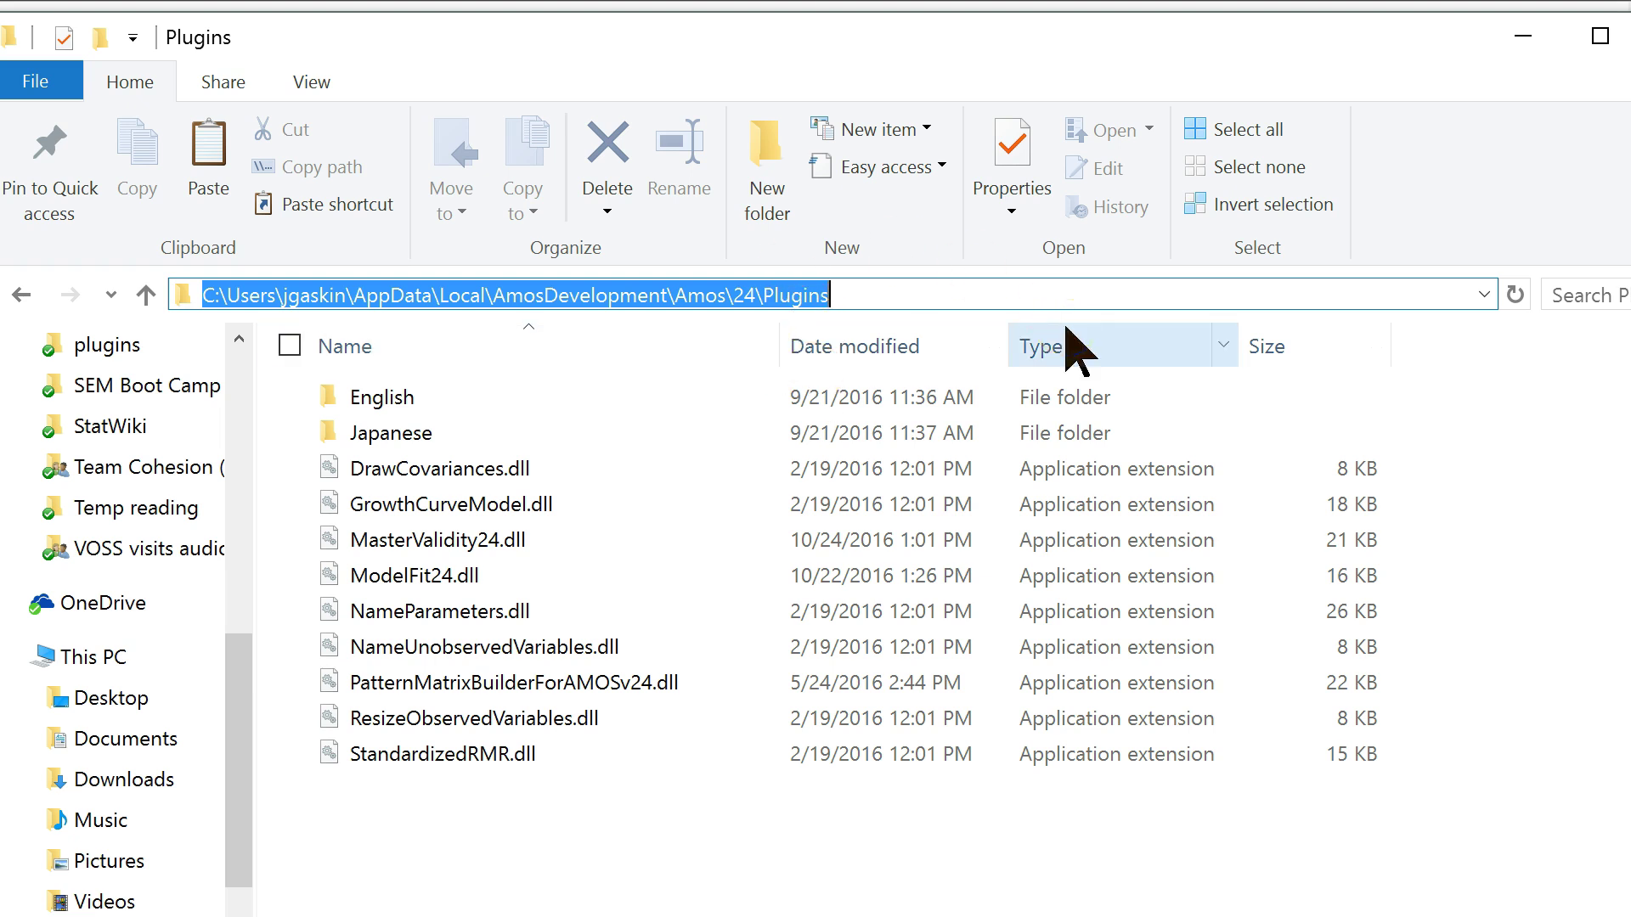
key(alt+Tab)
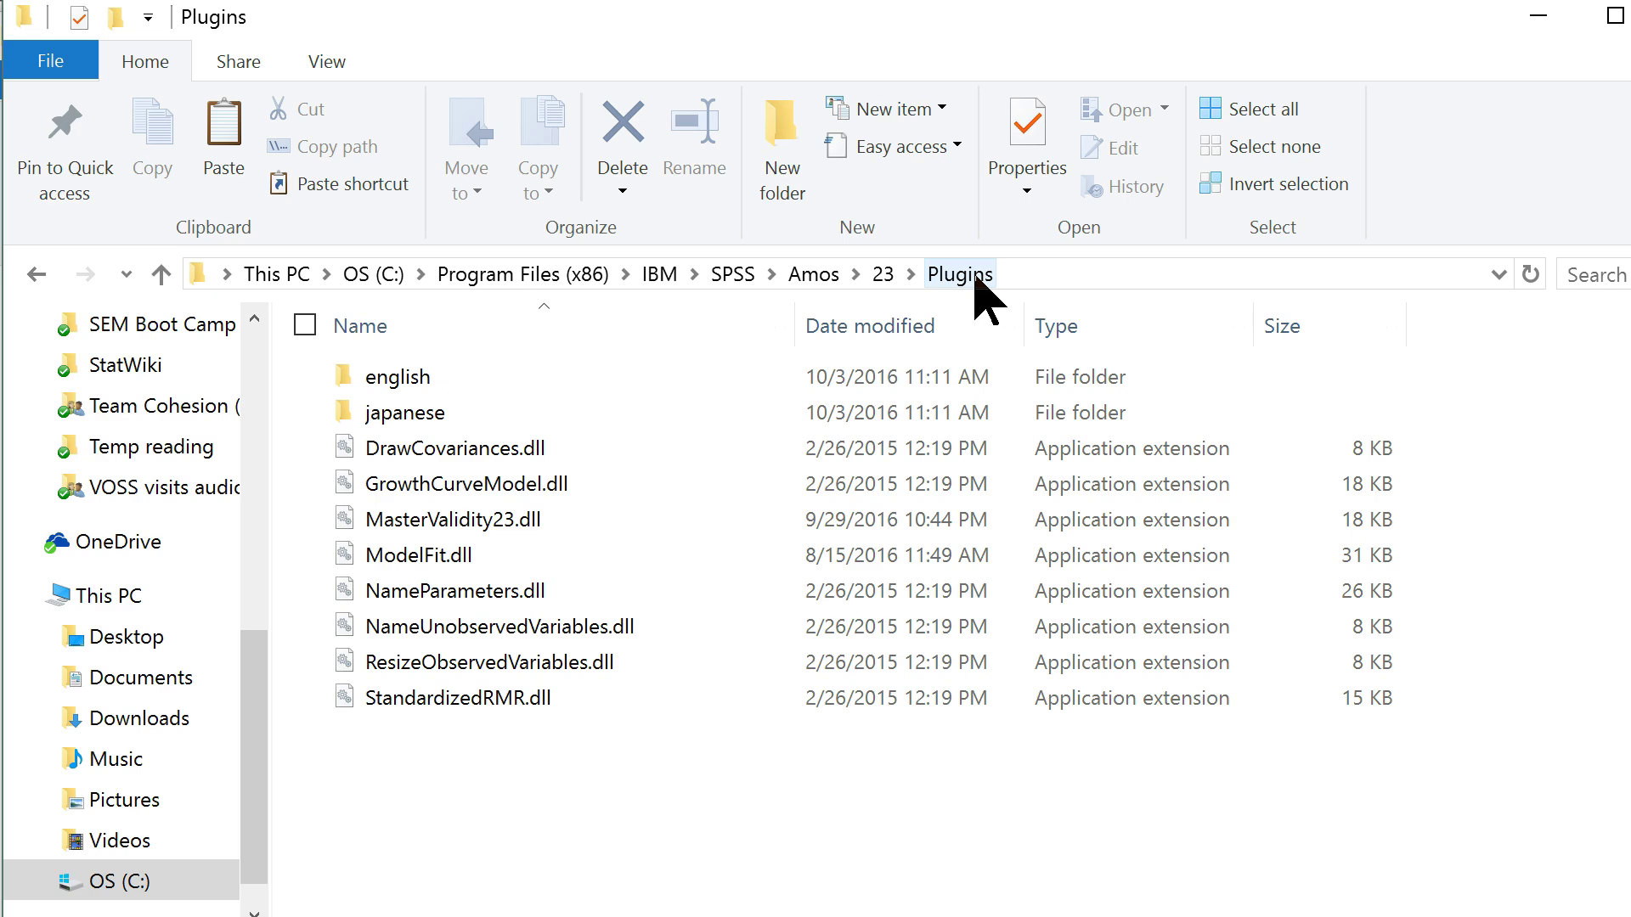
key(alt+Tab)
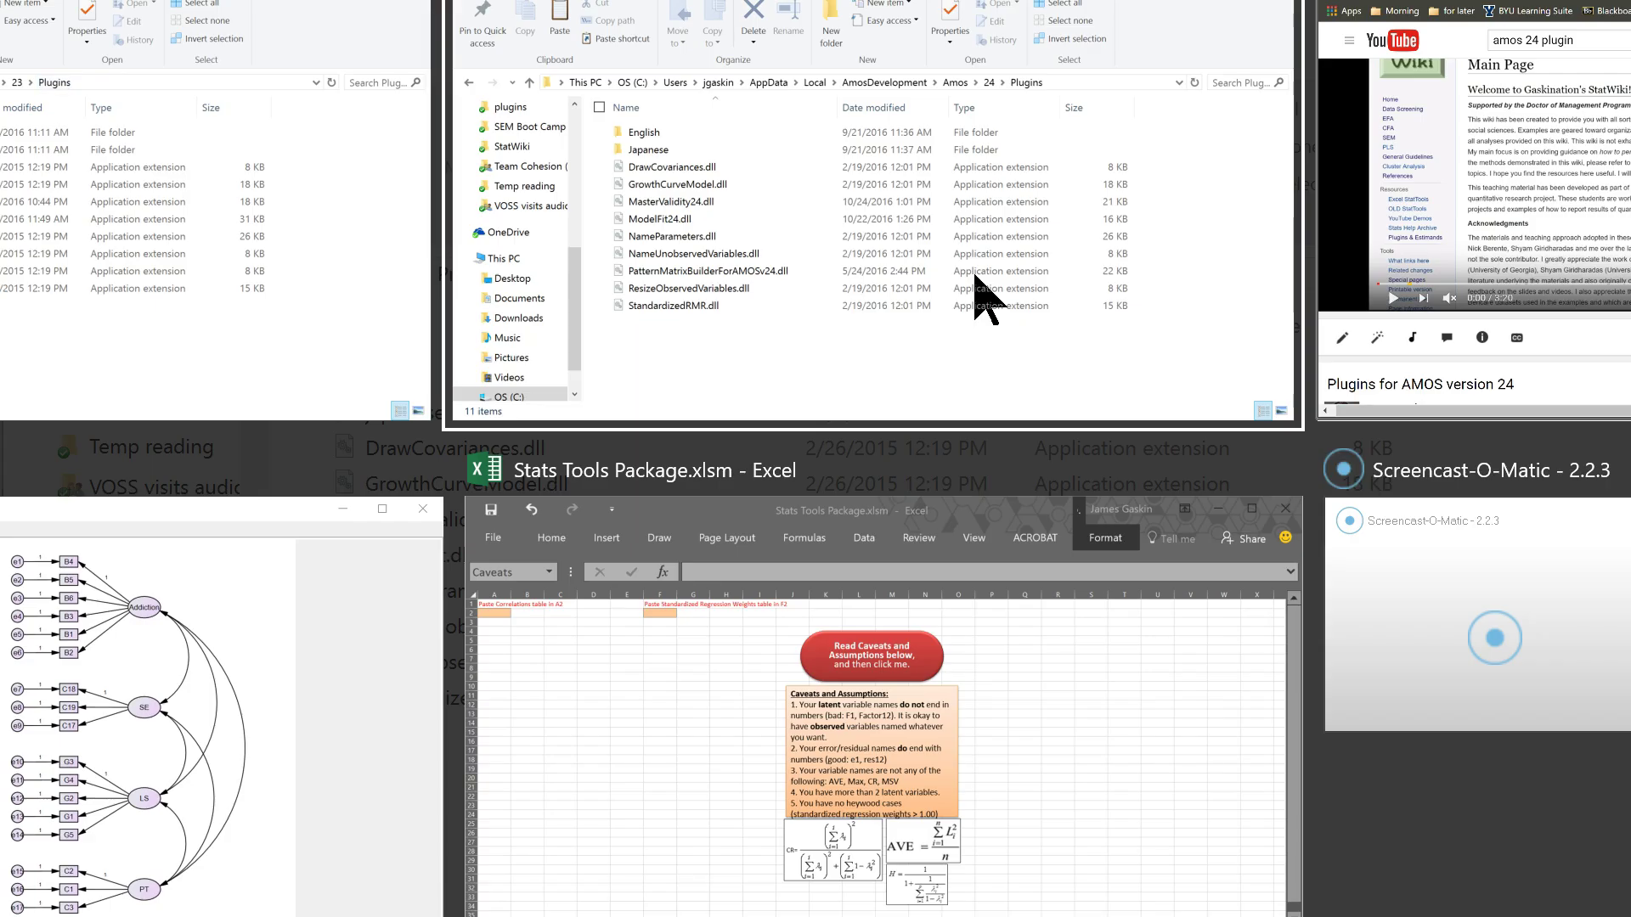
Back in Amos, show the Plugins menu with Master Validity listed
key(alt+Tab)
key(alt+Tab)
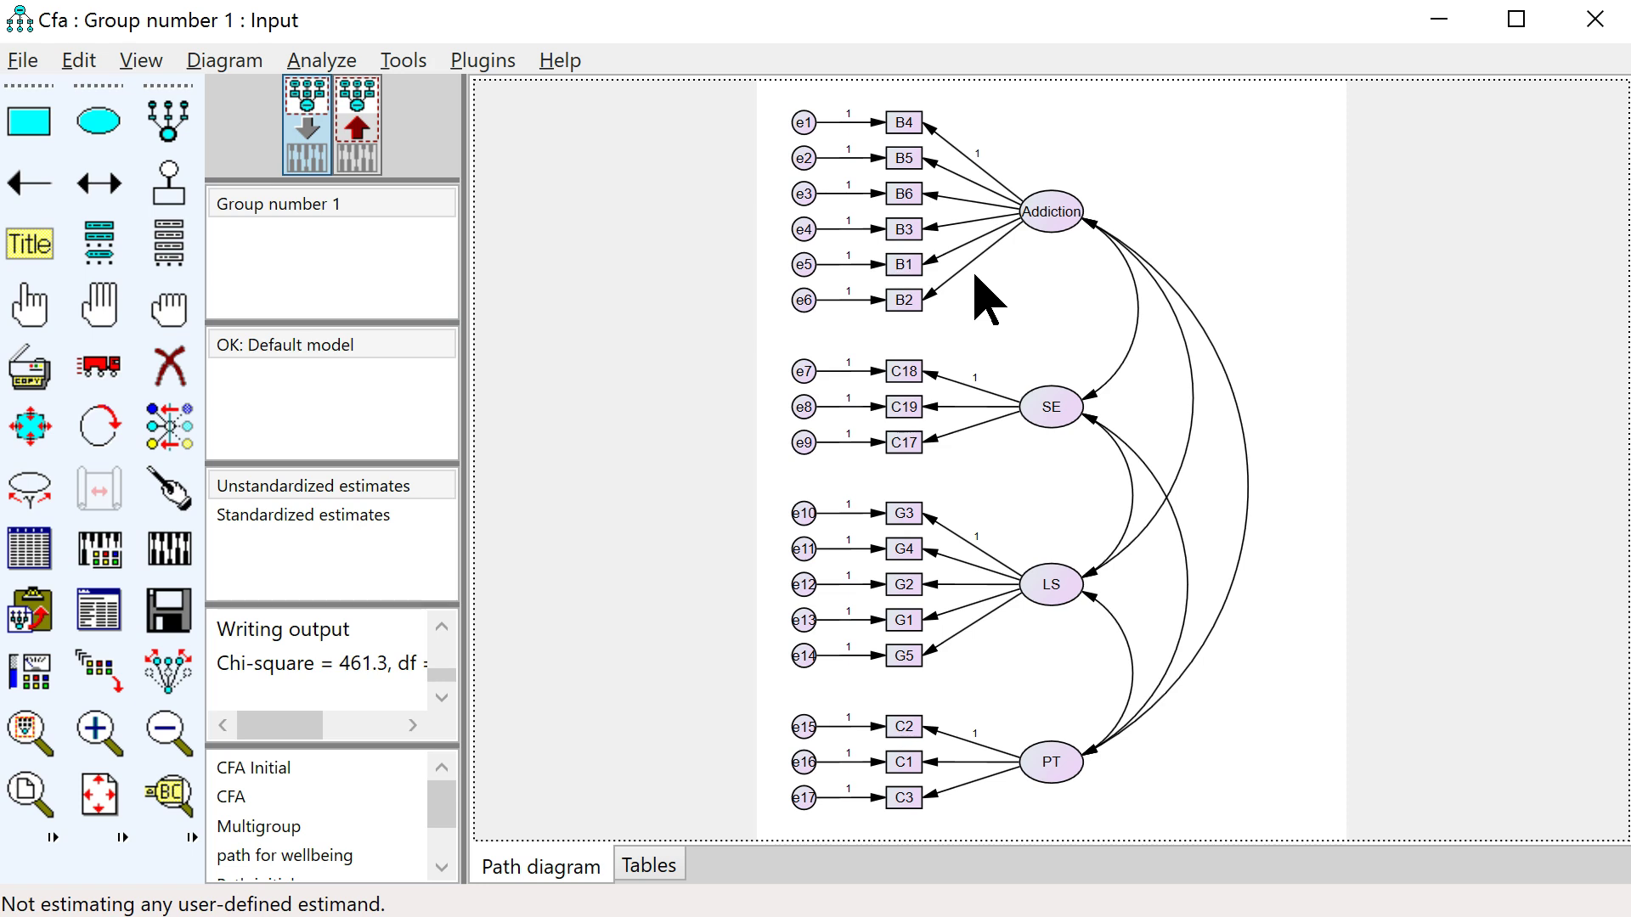
click(481, 61)
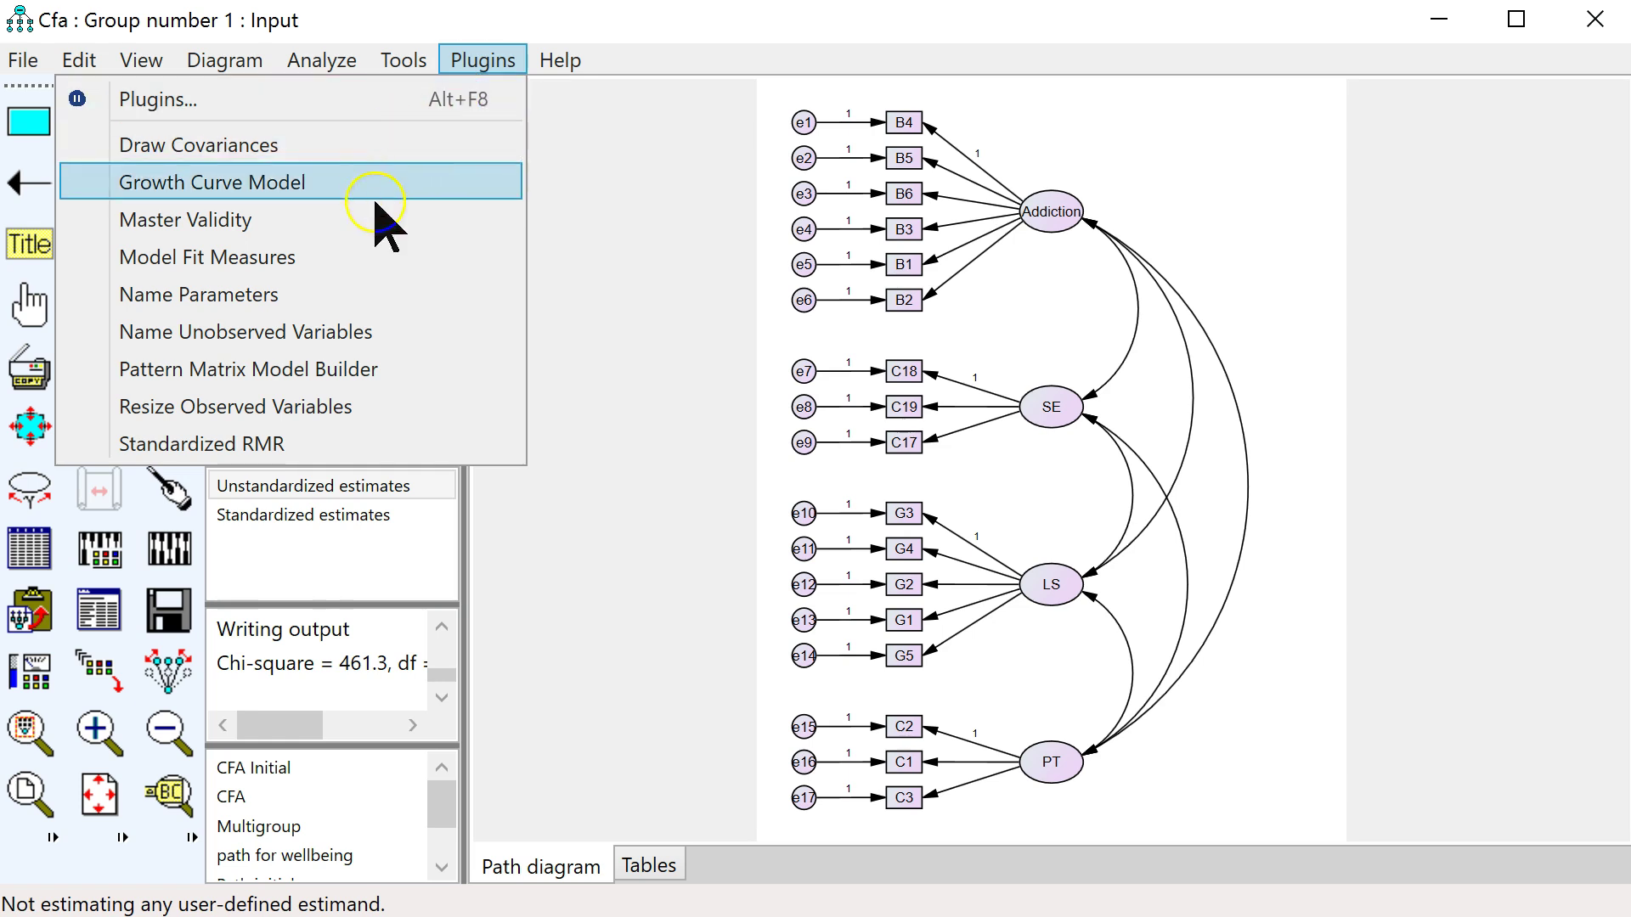
click(405, 222)
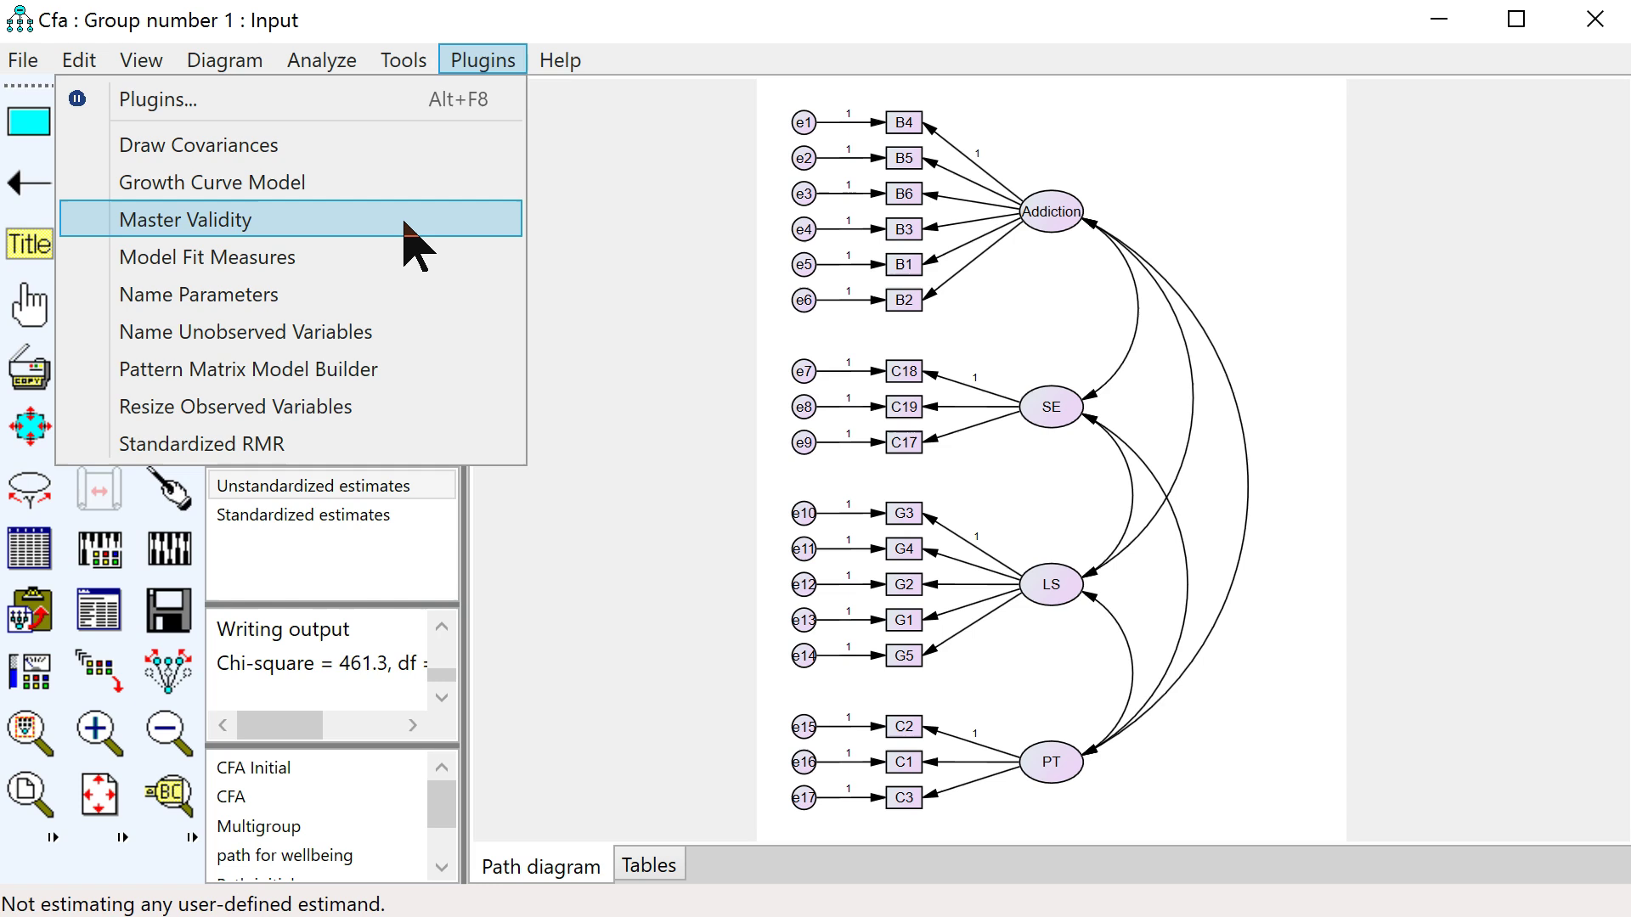
Run Master Validity on the four-factor CFA model and review its browser report
click(404, 223)
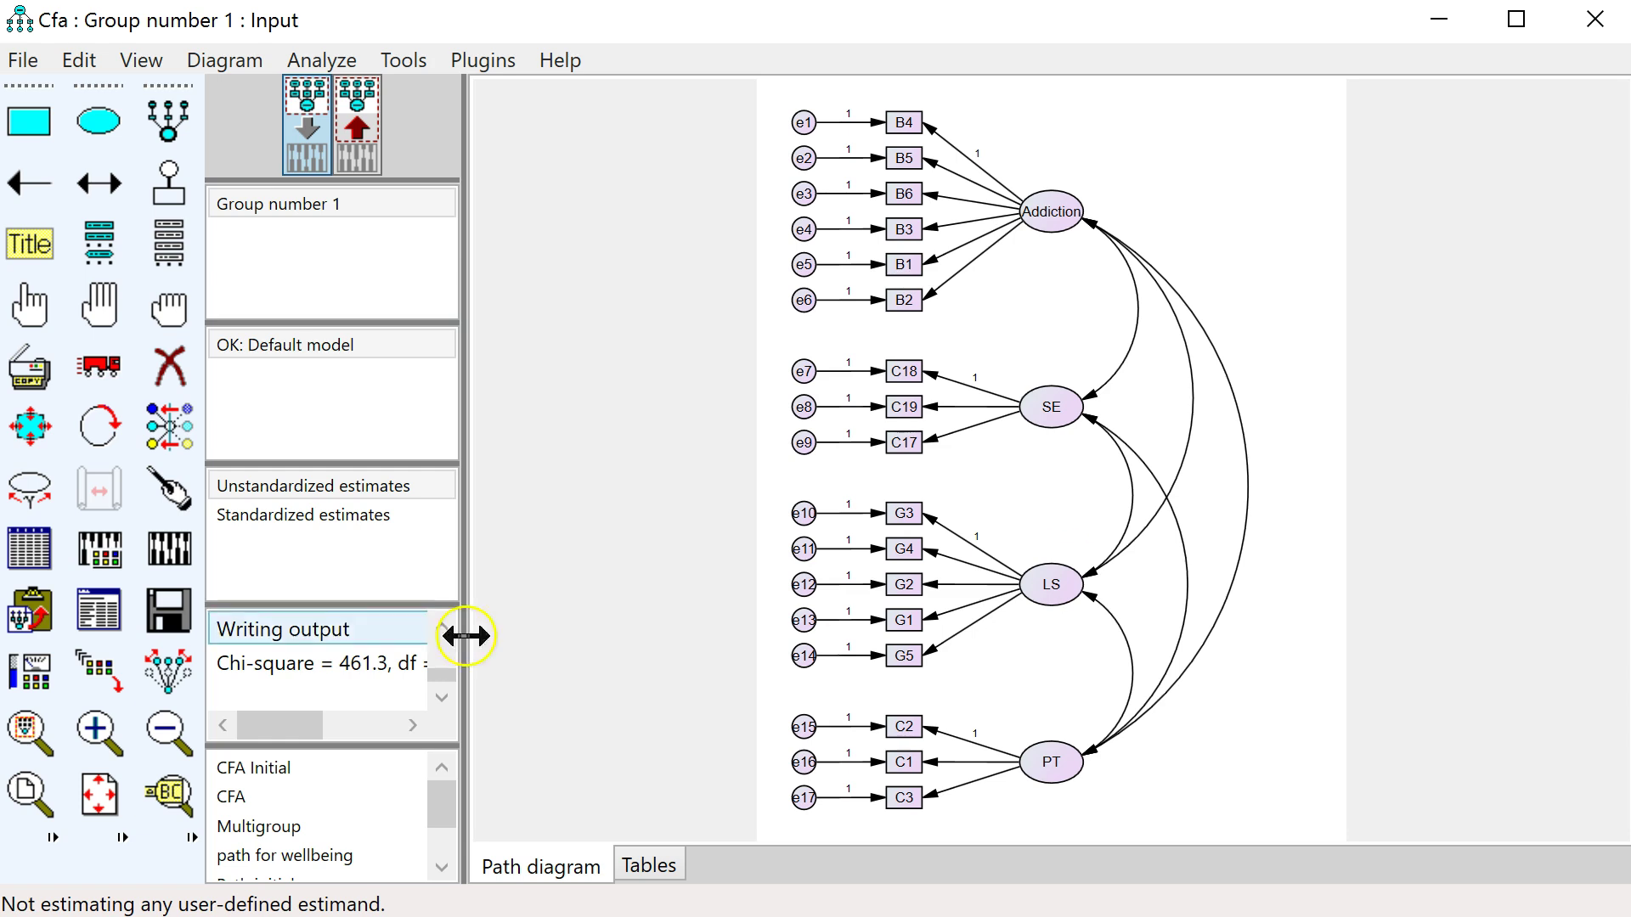
Calculate estimates and display the standardized estimates on the output diagram
click(146, 537)
click(169, 366)
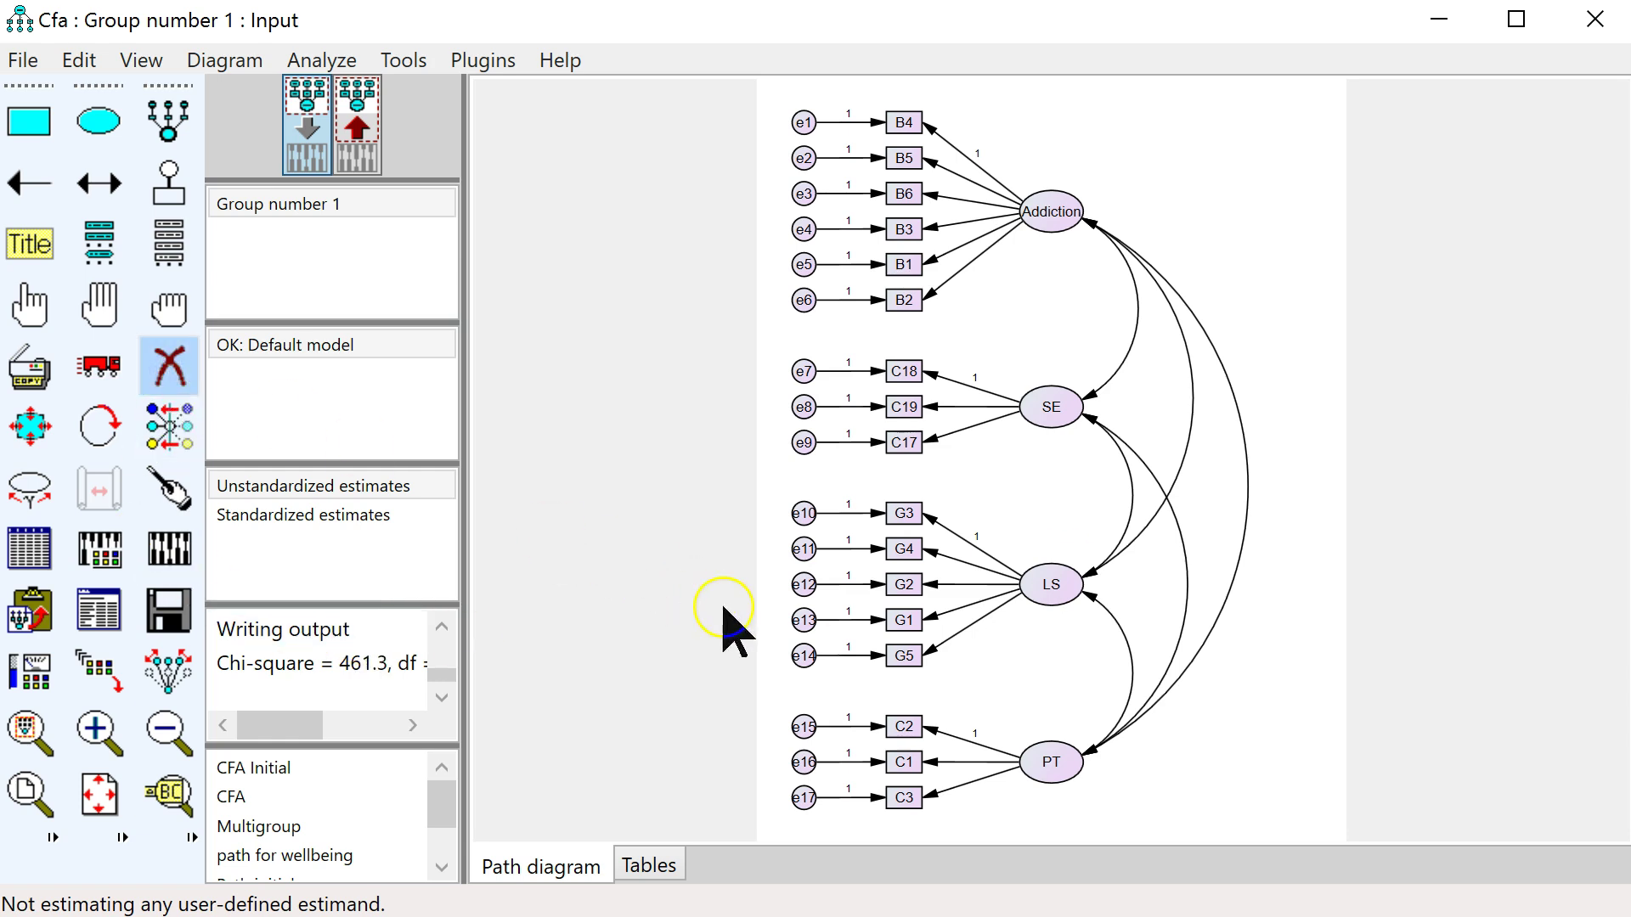
click(357, 157)
click(340, 513)
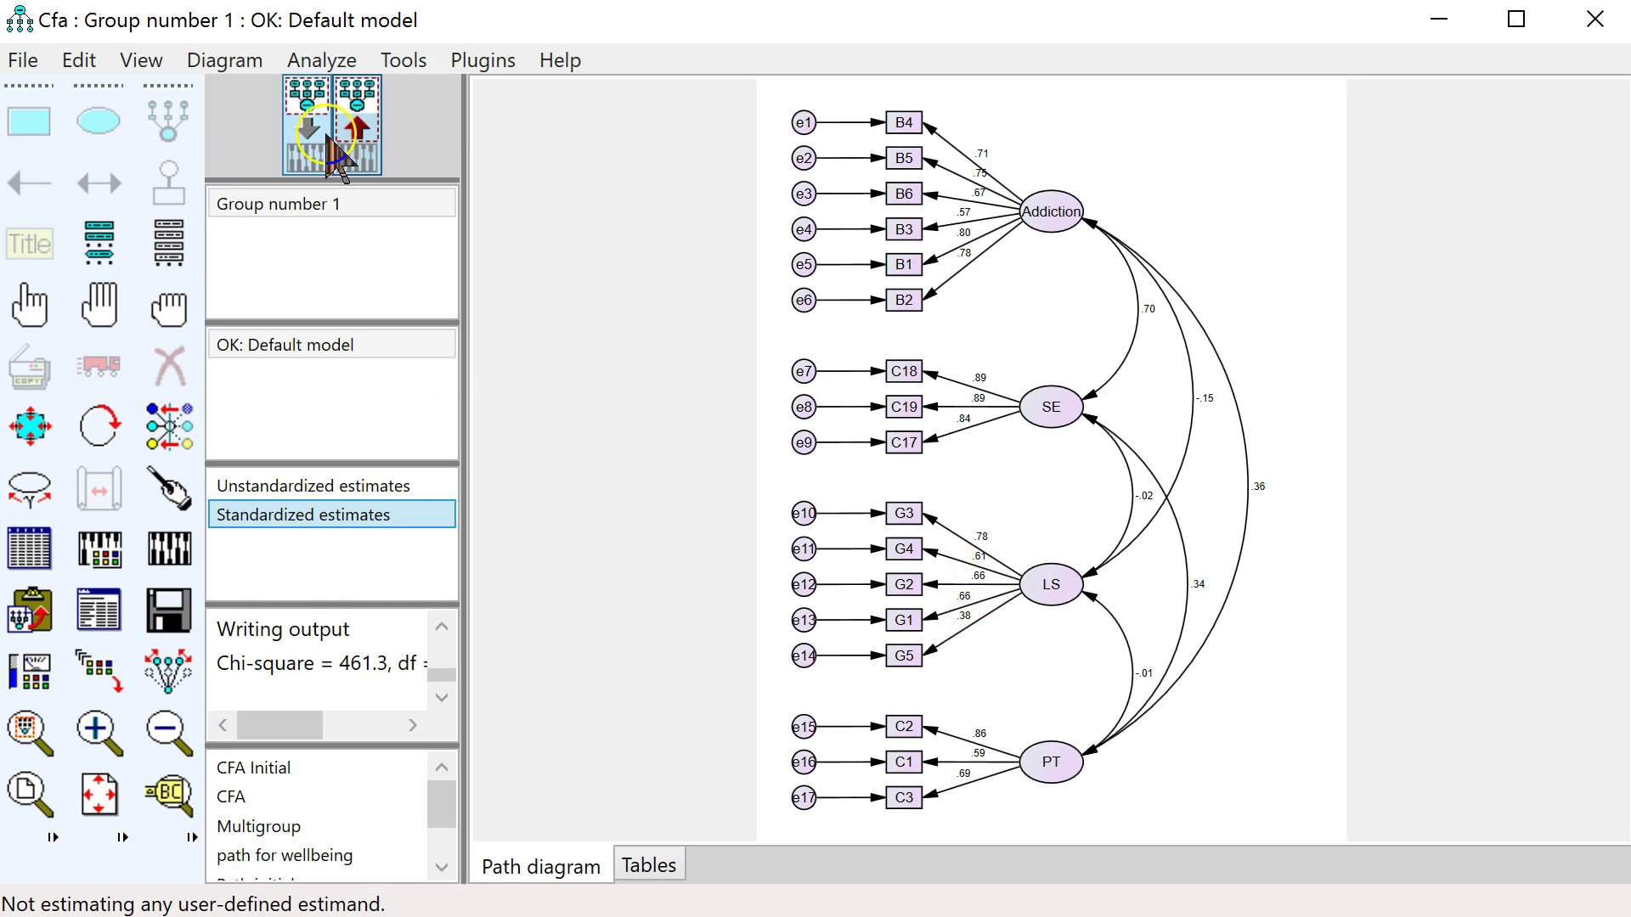
Erase the weak G5 indicator (loading .38) and its error term e14
click(335, 157)
click(170, 366)
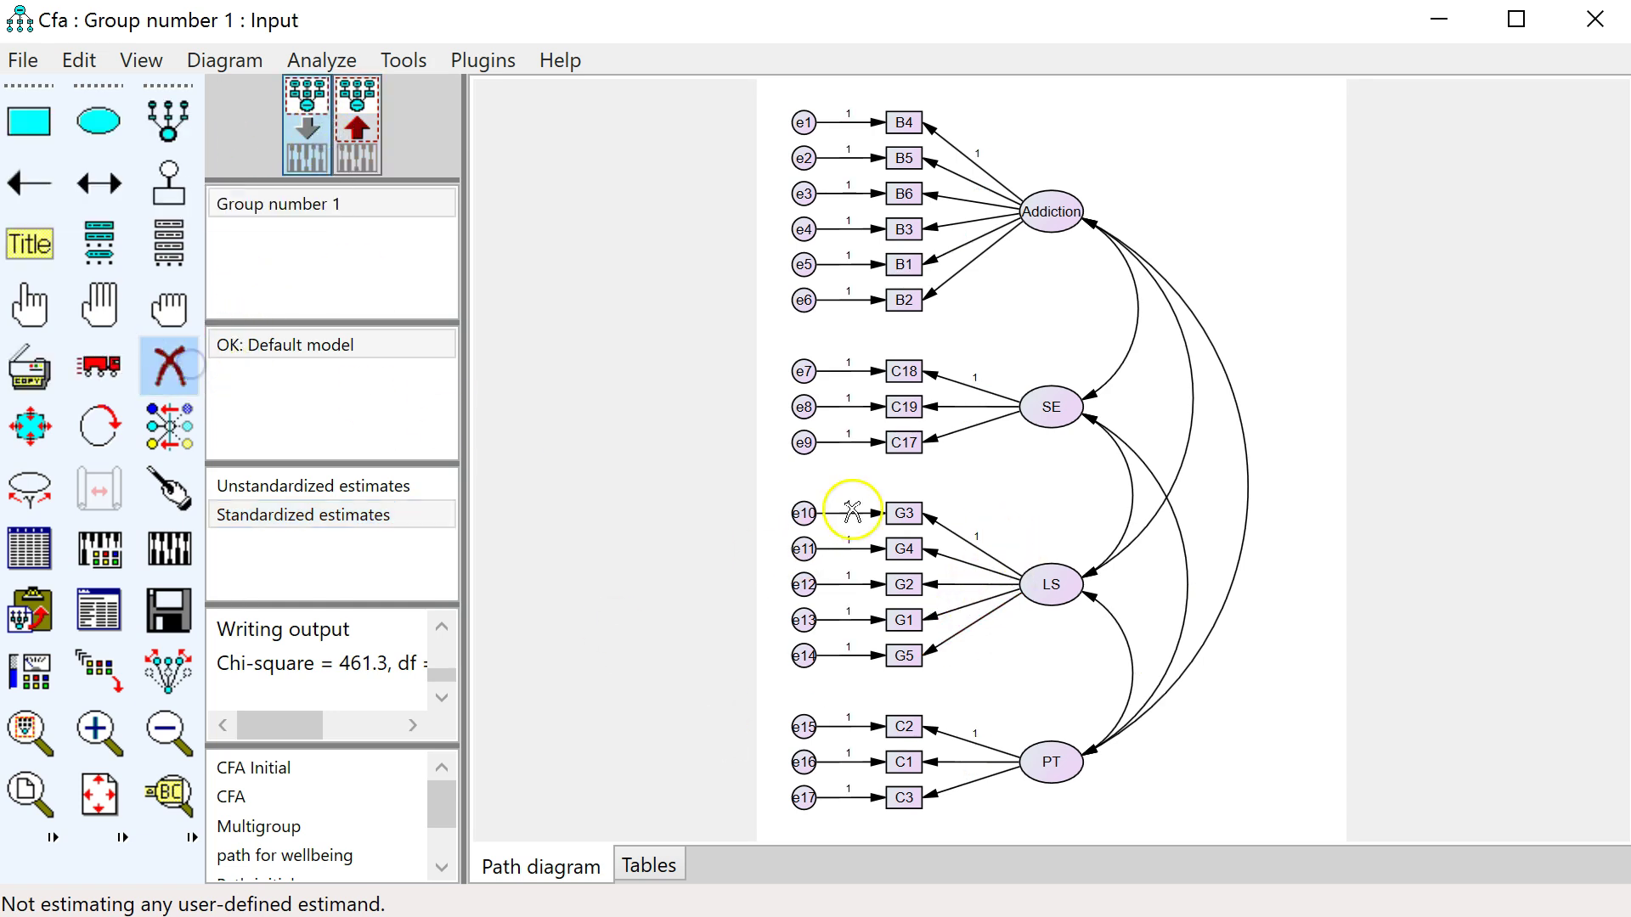
click(907, 666)
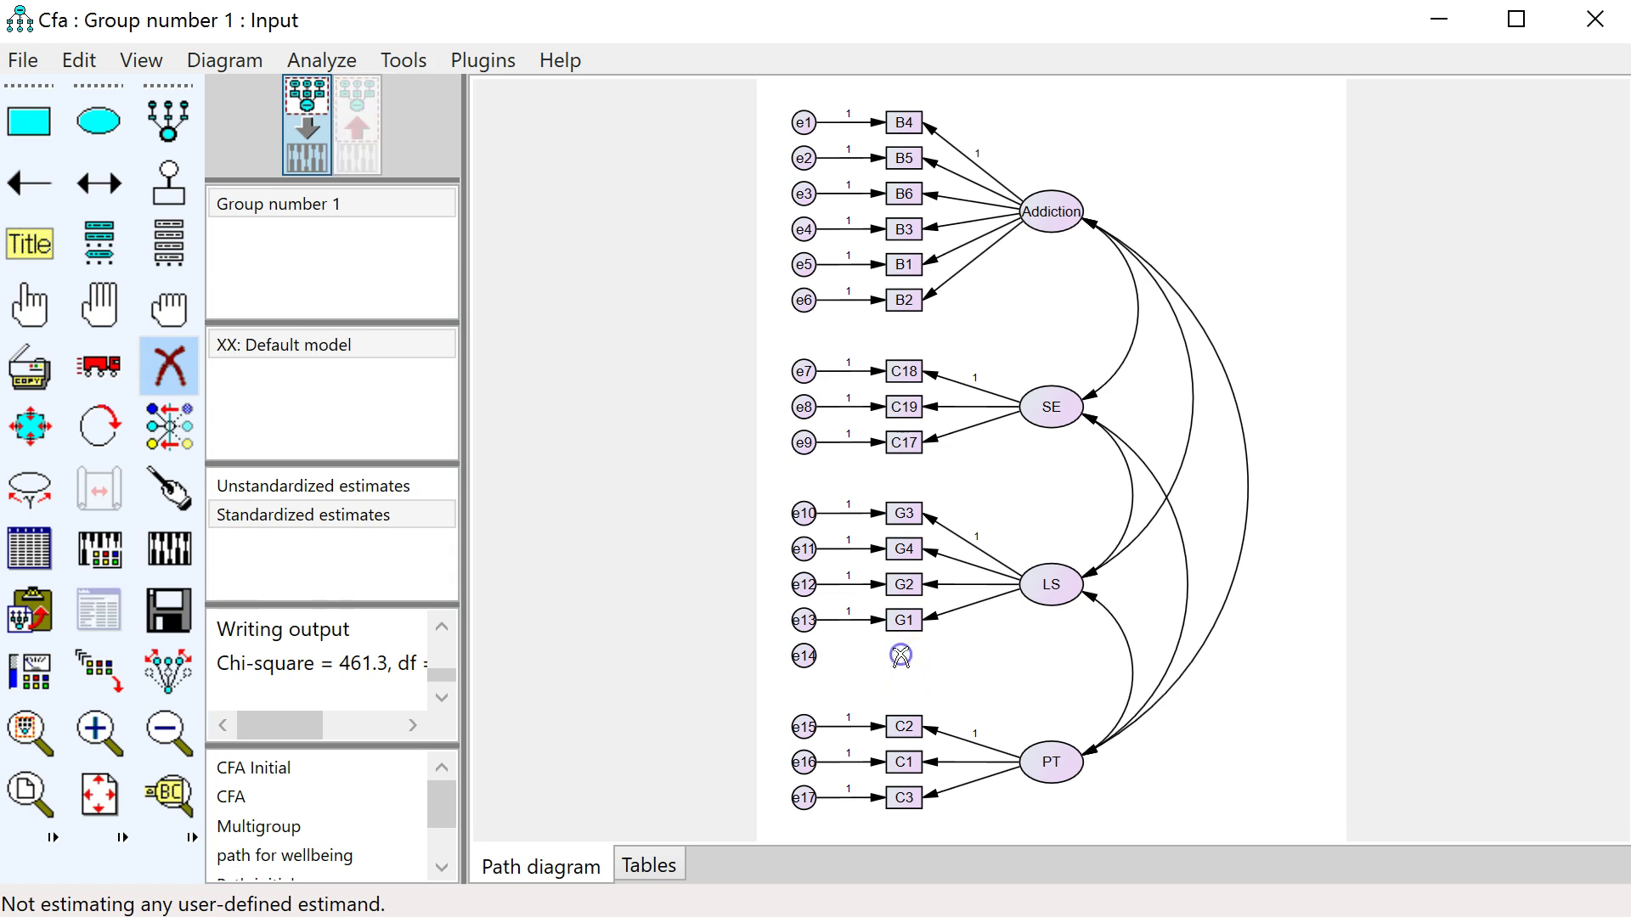
click(804, 656)
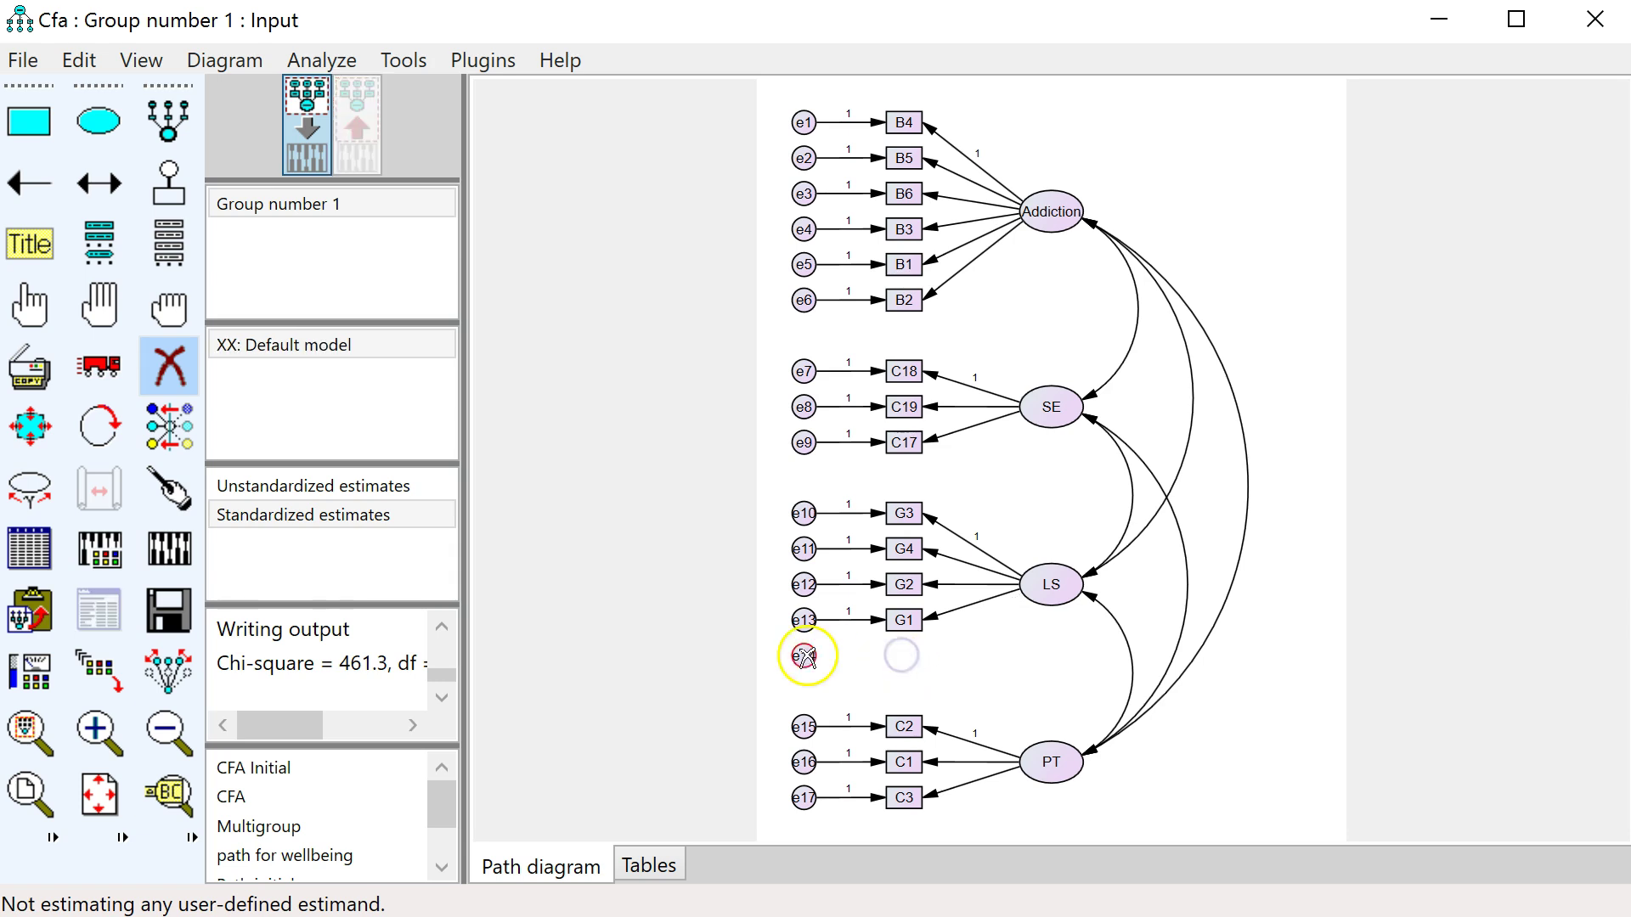
Run Master Validity on the model without G5, giving chi-square 412.7
click(482, 60)
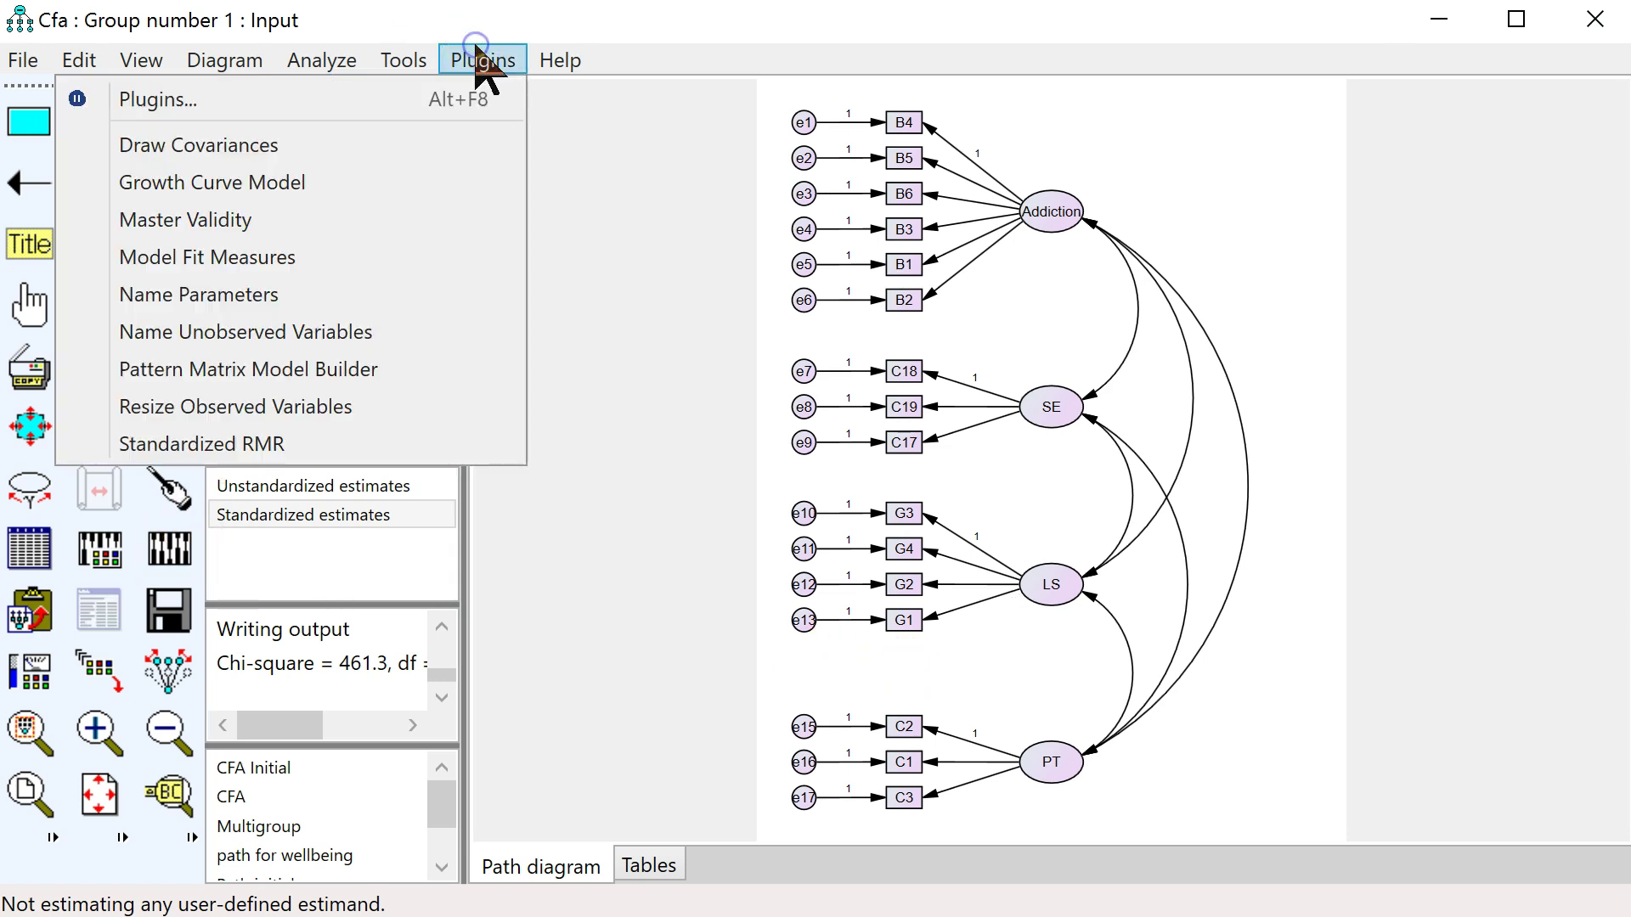
click(393, 222)
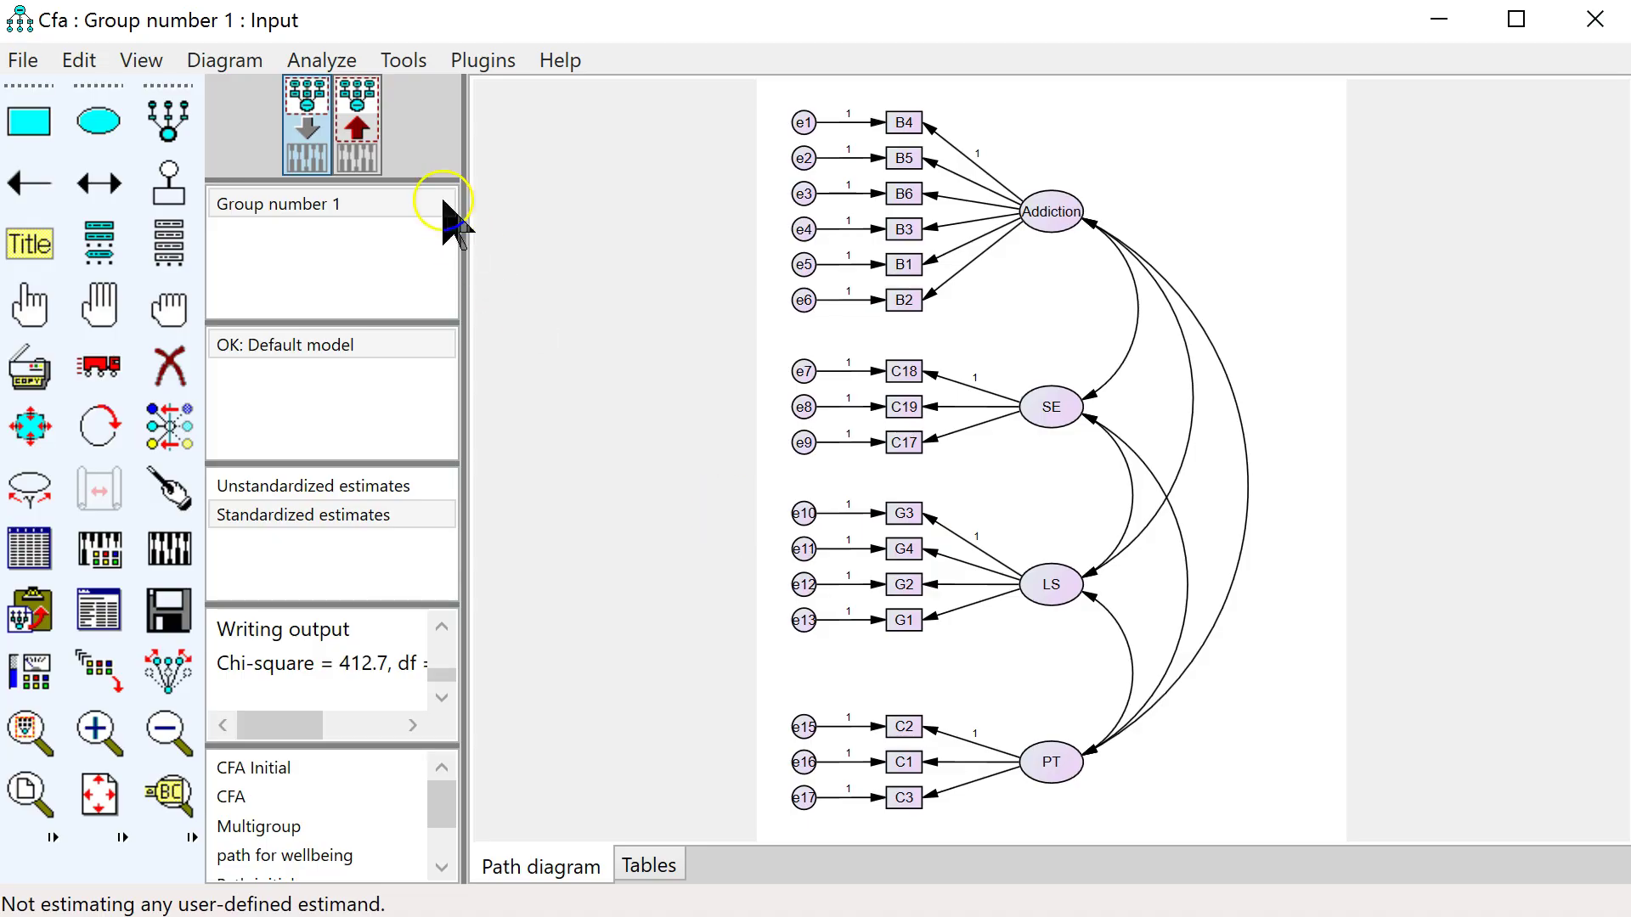
Delete the G4 indicator and its error e11, re-estimating the model to chi-square 380.7
click(366, 132)
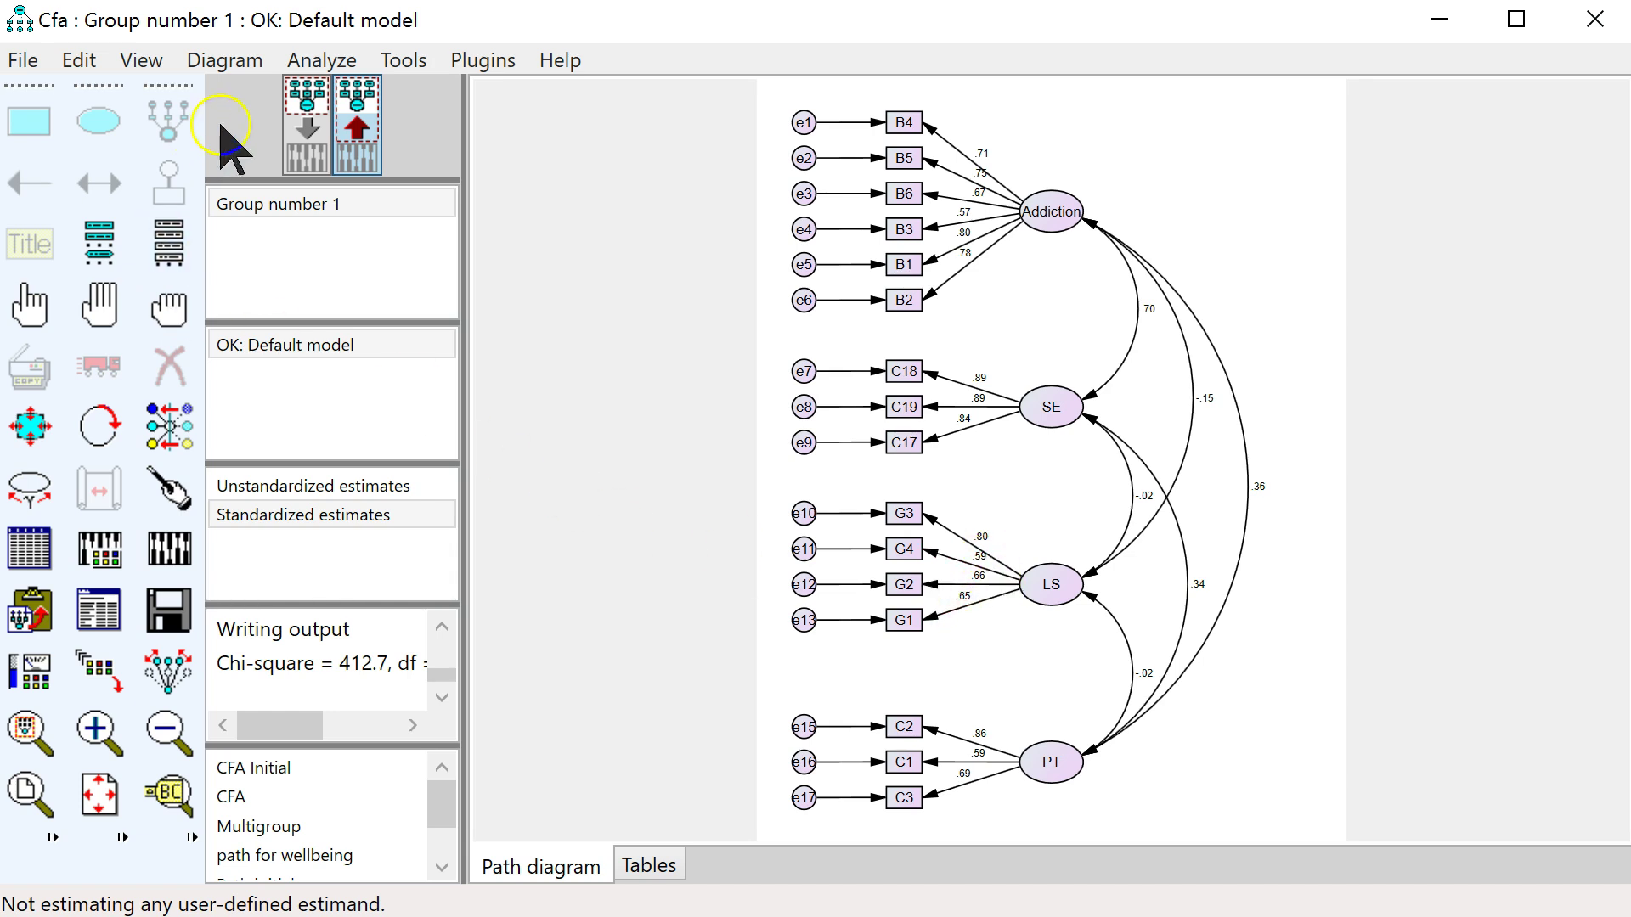
click(307, 128)
click(169, 366)
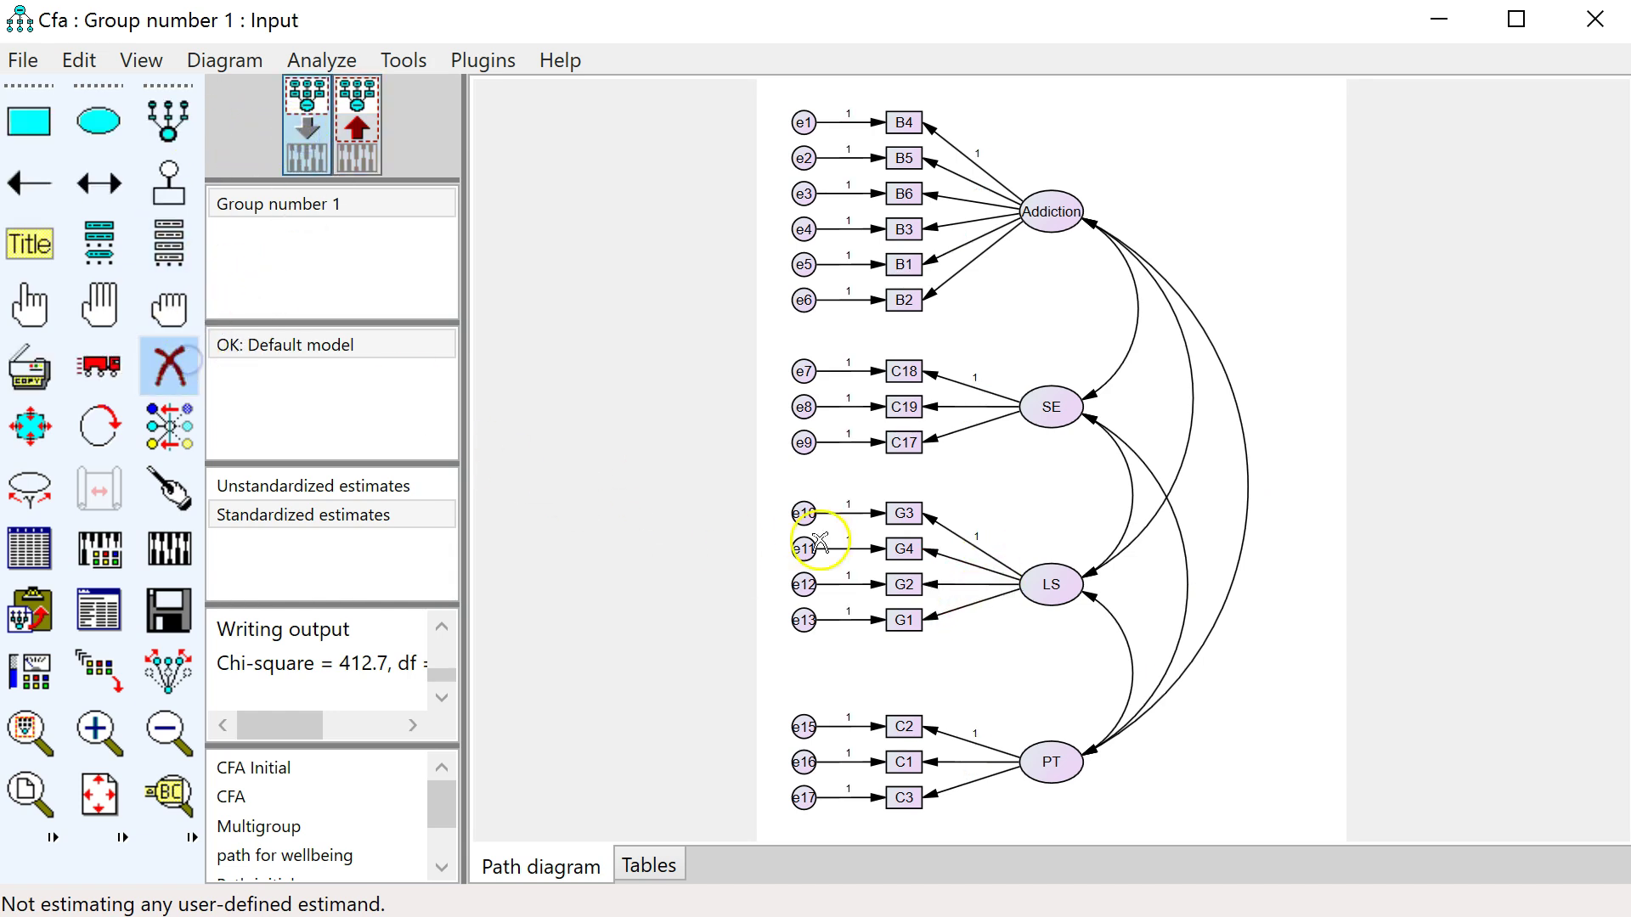
click(904, 549)
click(805, 548)
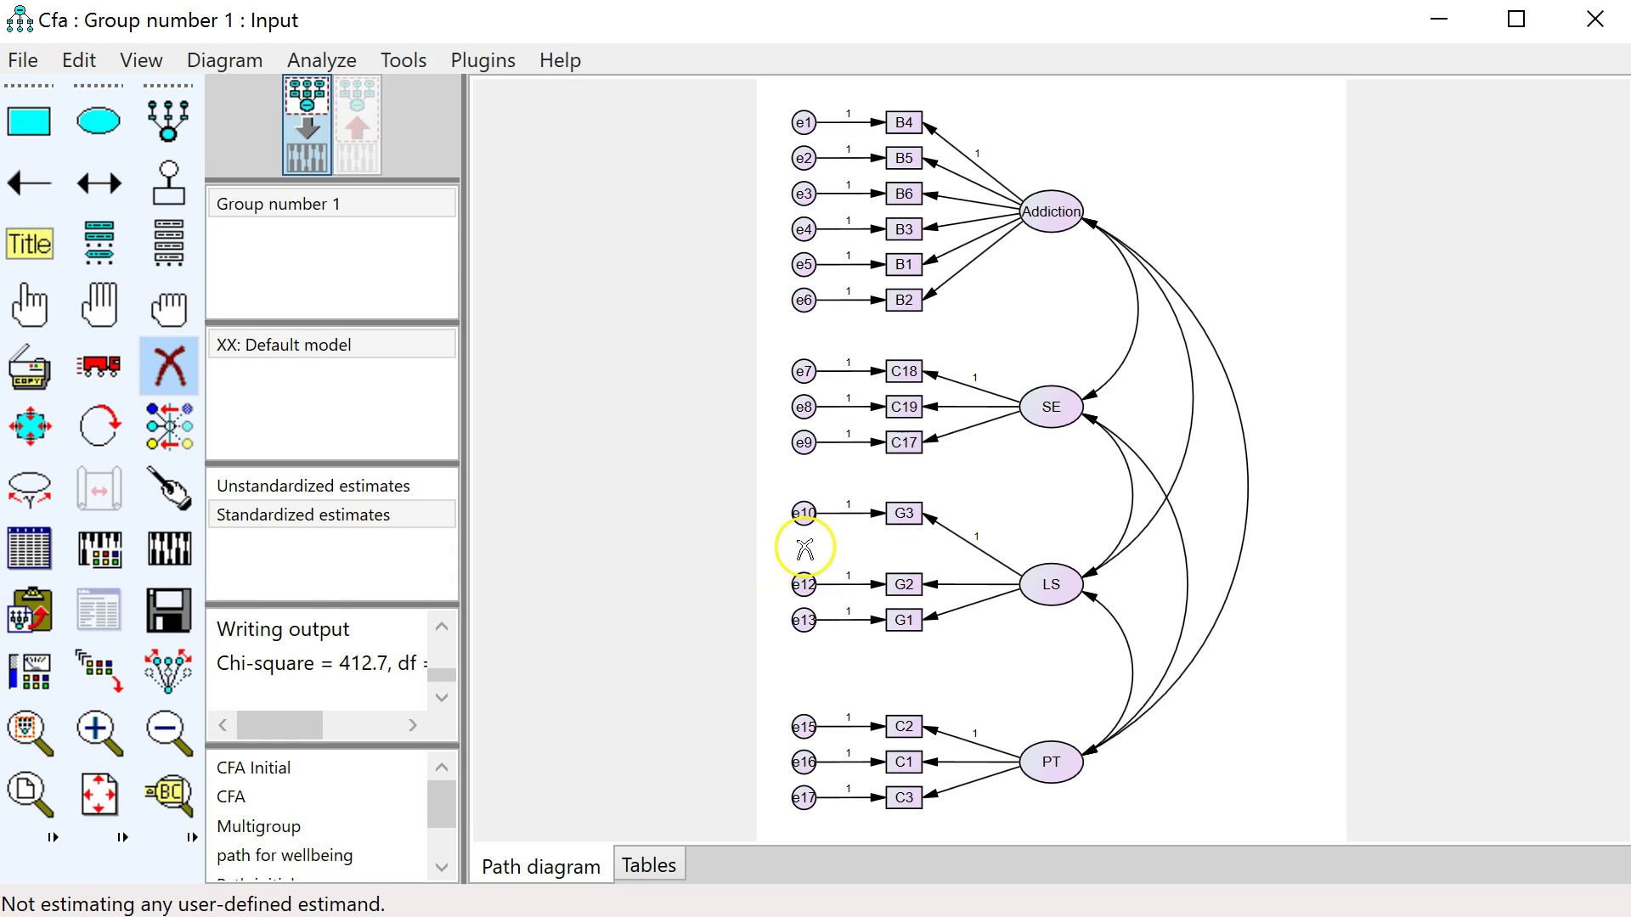
click(165, 539)
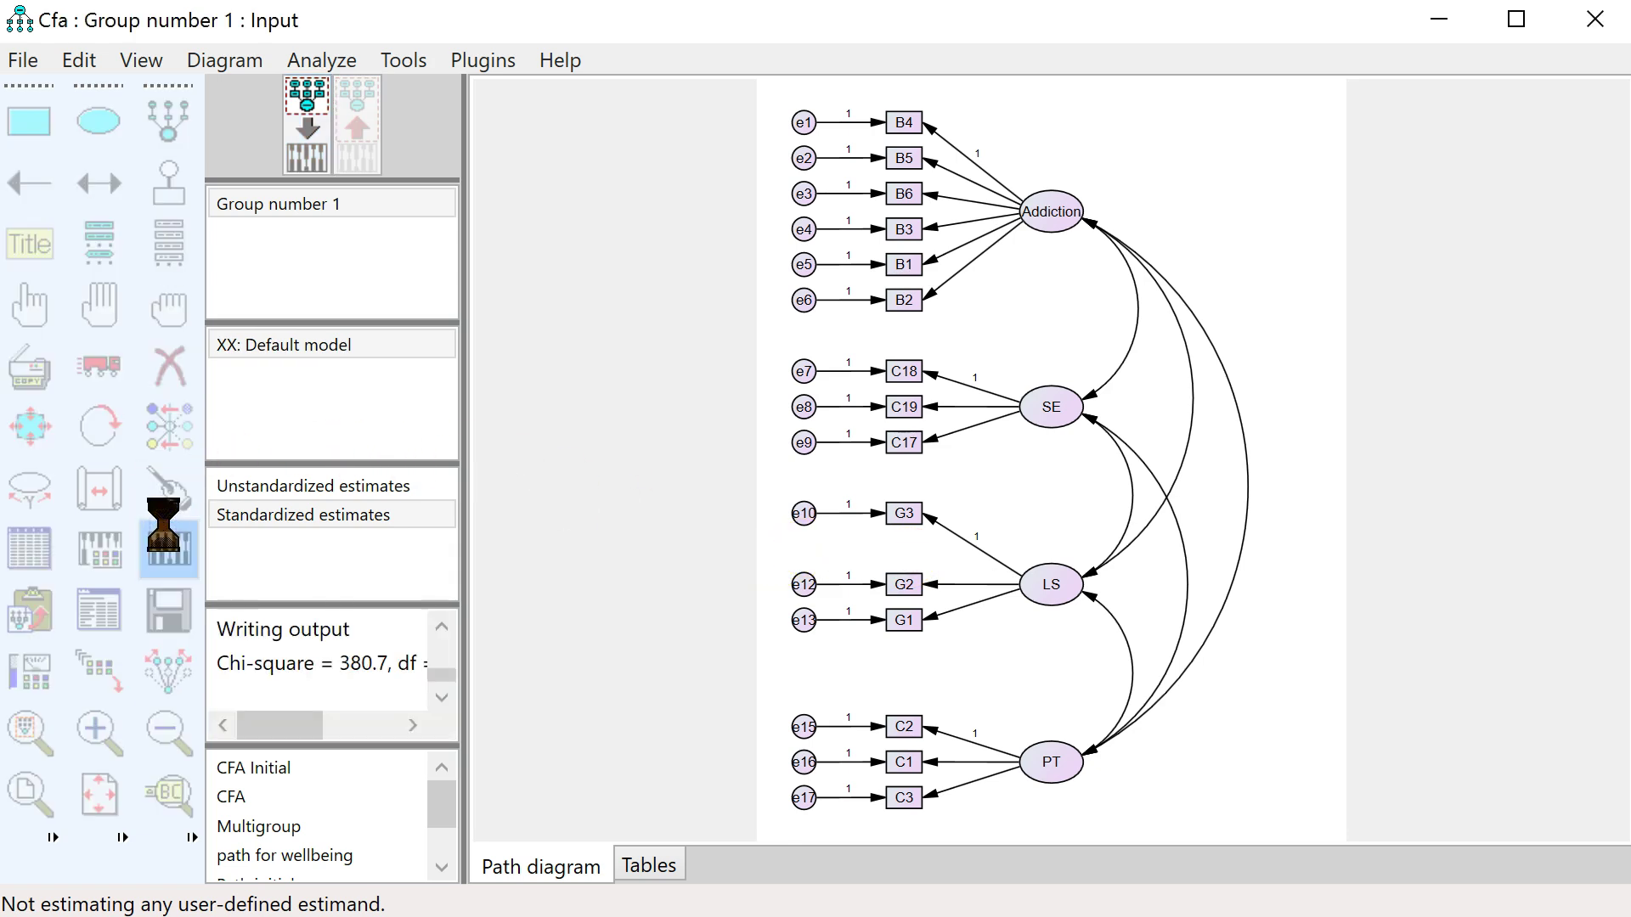
click(480, 61)
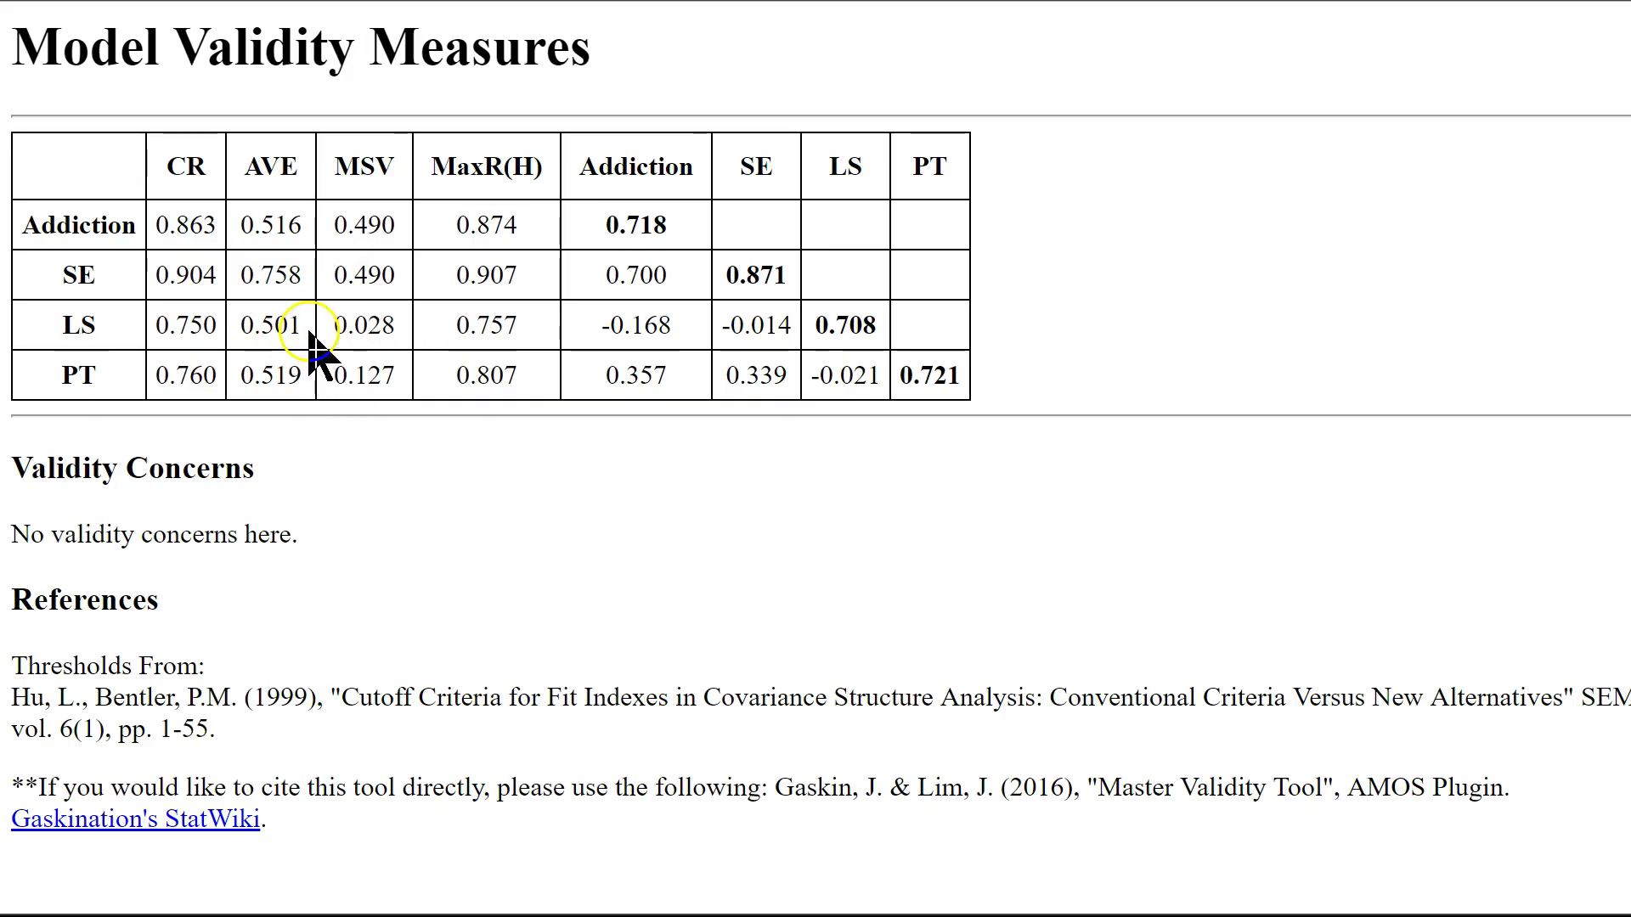
Highlight the LS AVE of 0.501 and the no-validity-concerns message in the report
drag(309, 334, 245, 329)
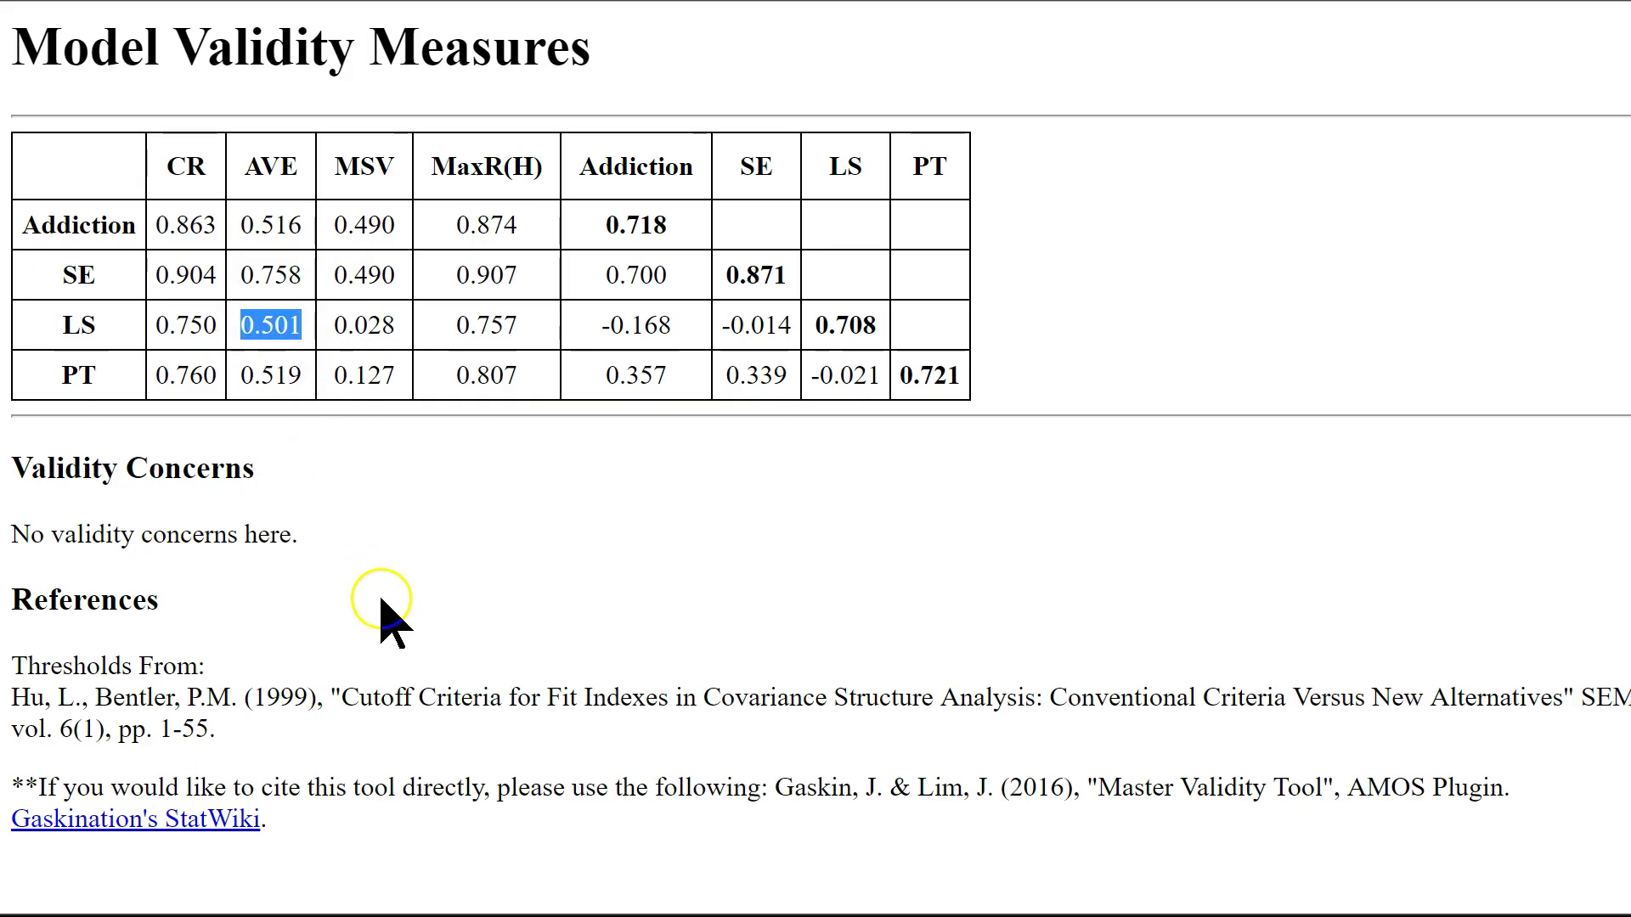
drag(319, 543, 23, 531)
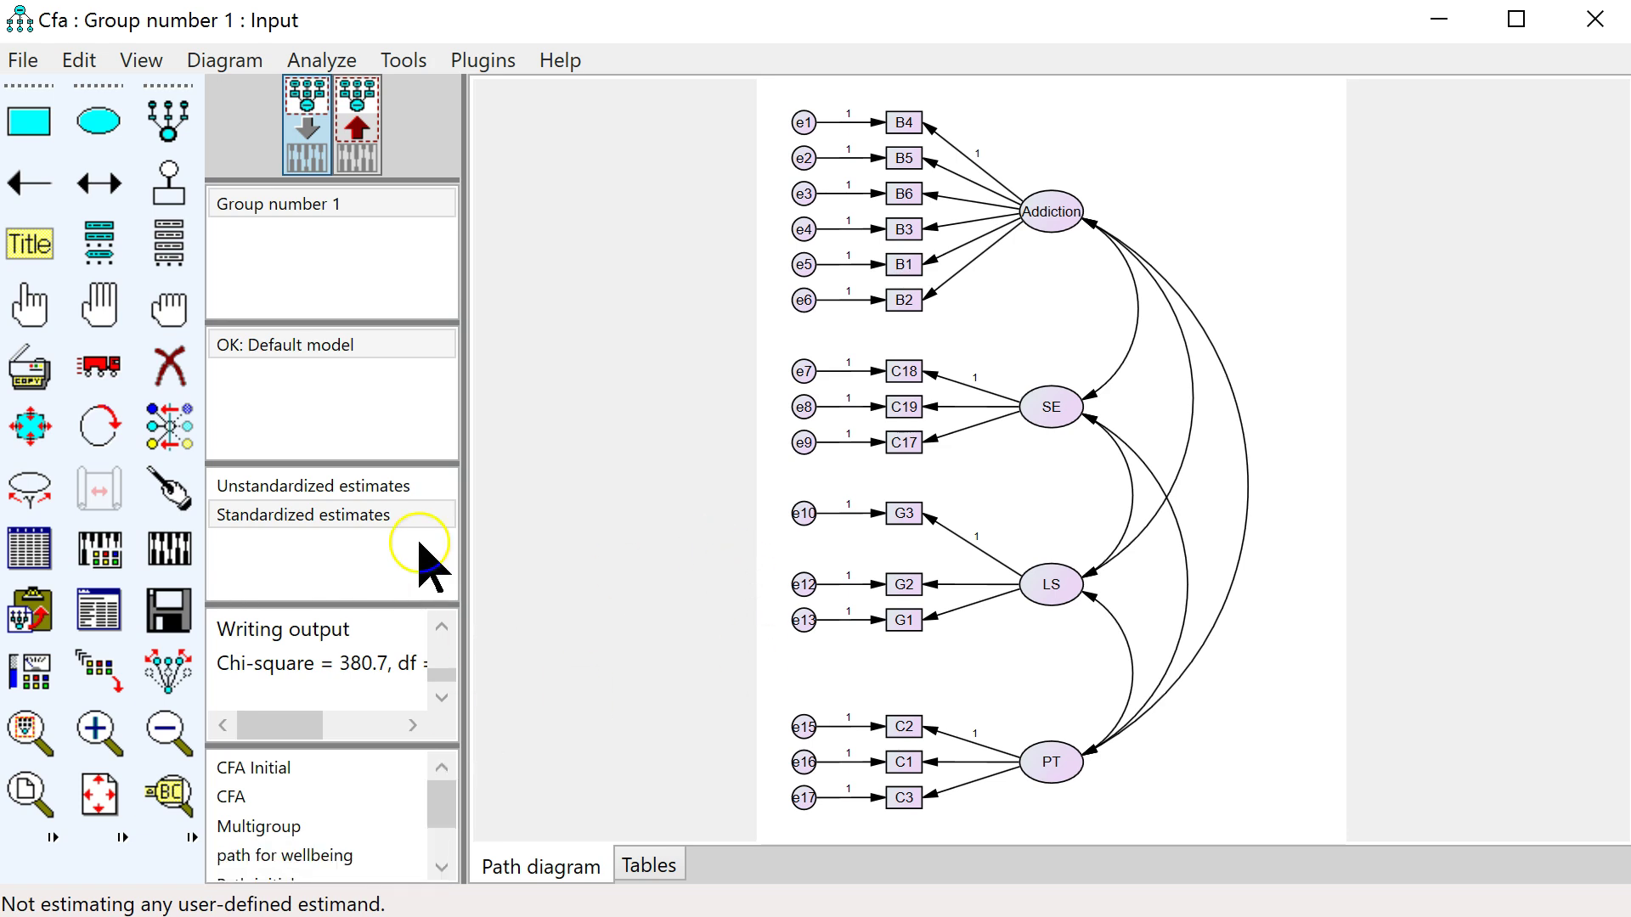
Erase the LS–PT covariance and run Master Validity, which warns that all factors must correlate
click(178, 361)
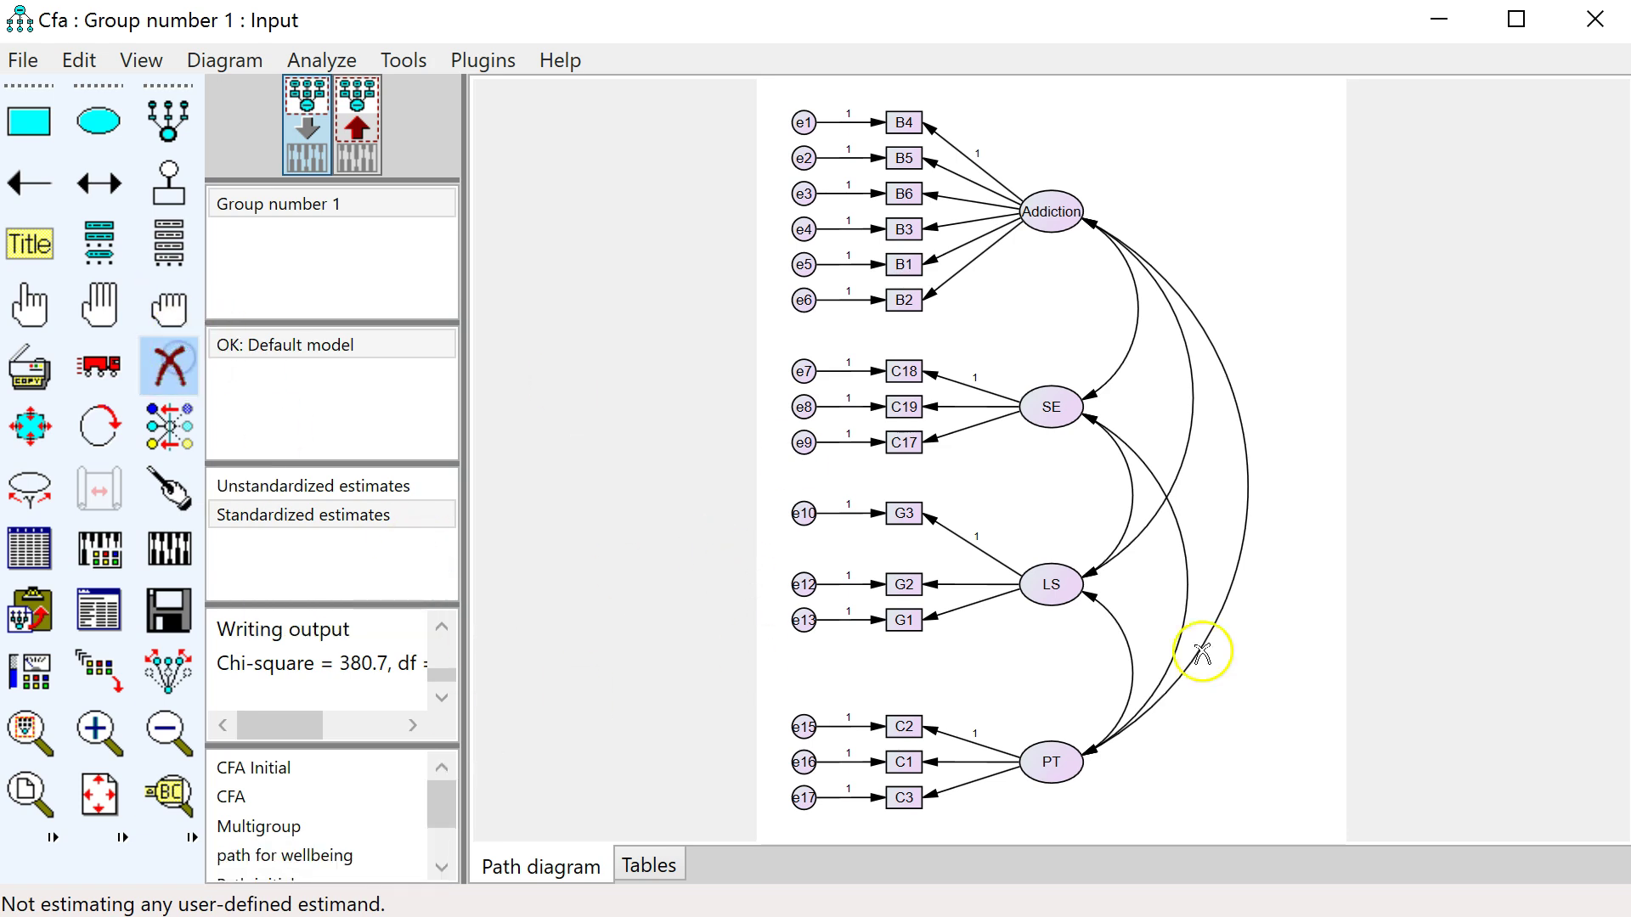
click(1089, 597)
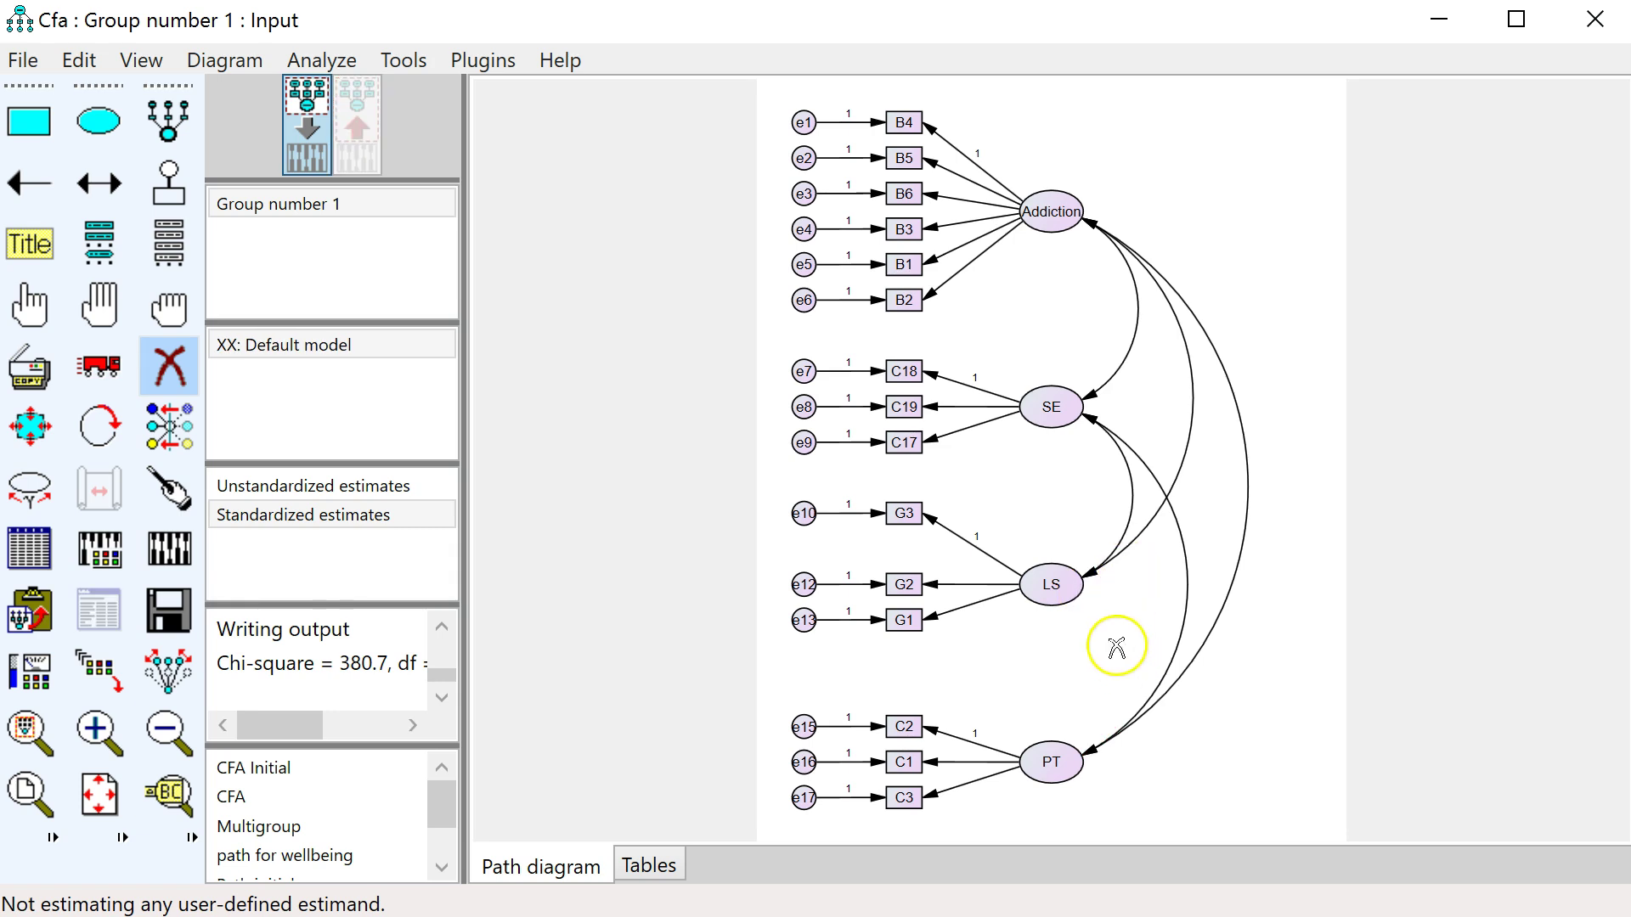
click(483, 61)
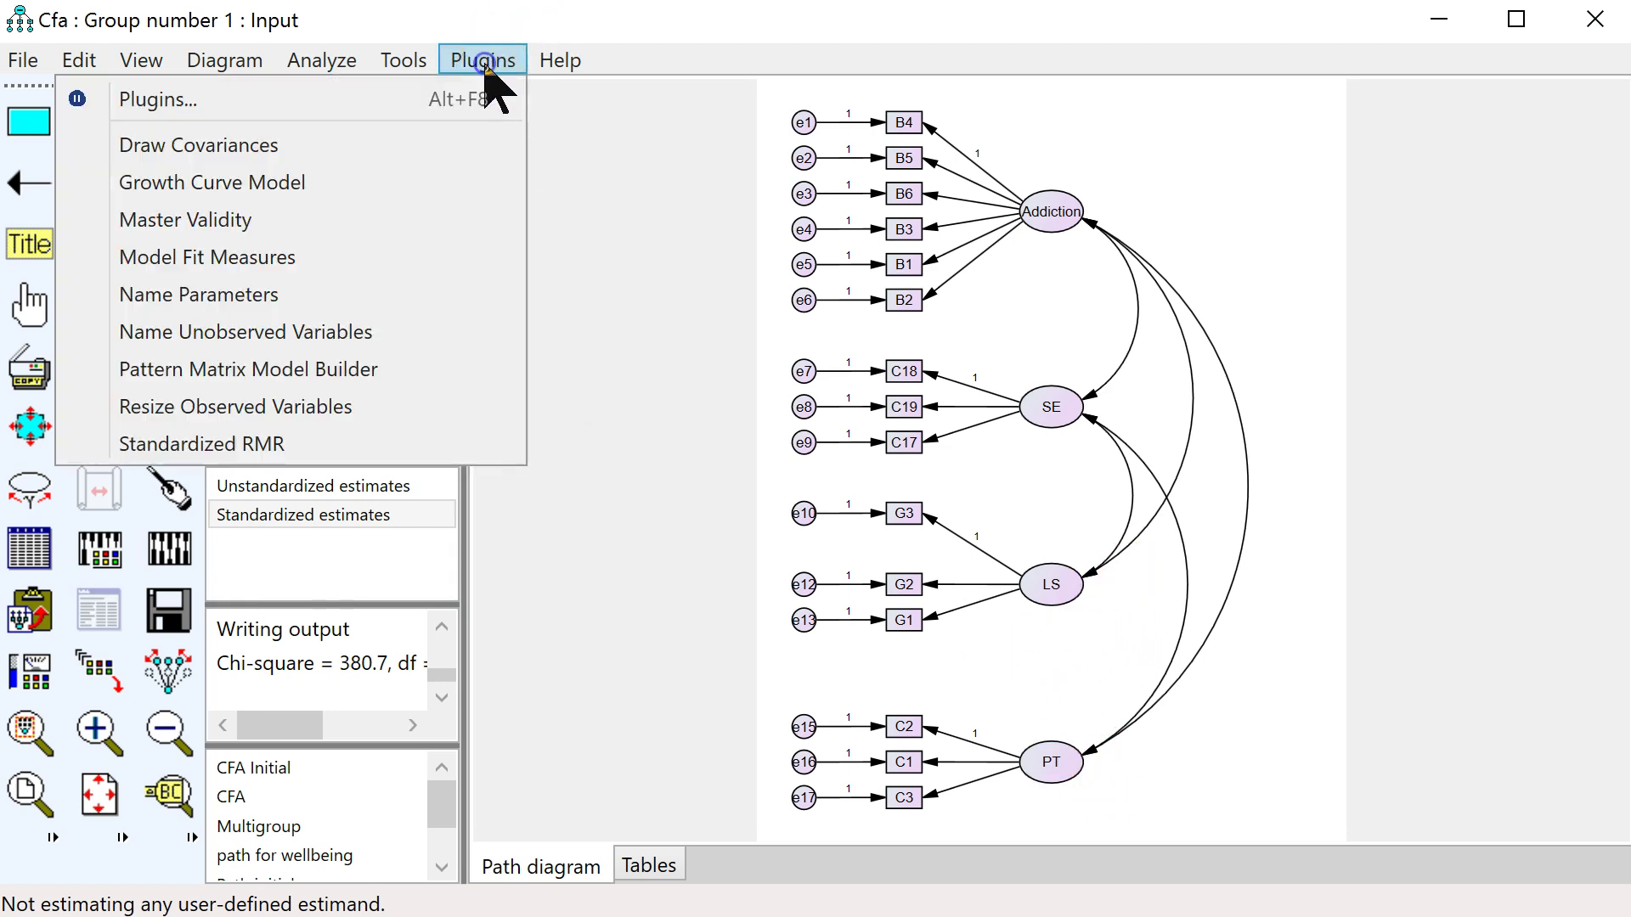
click(389, 237)
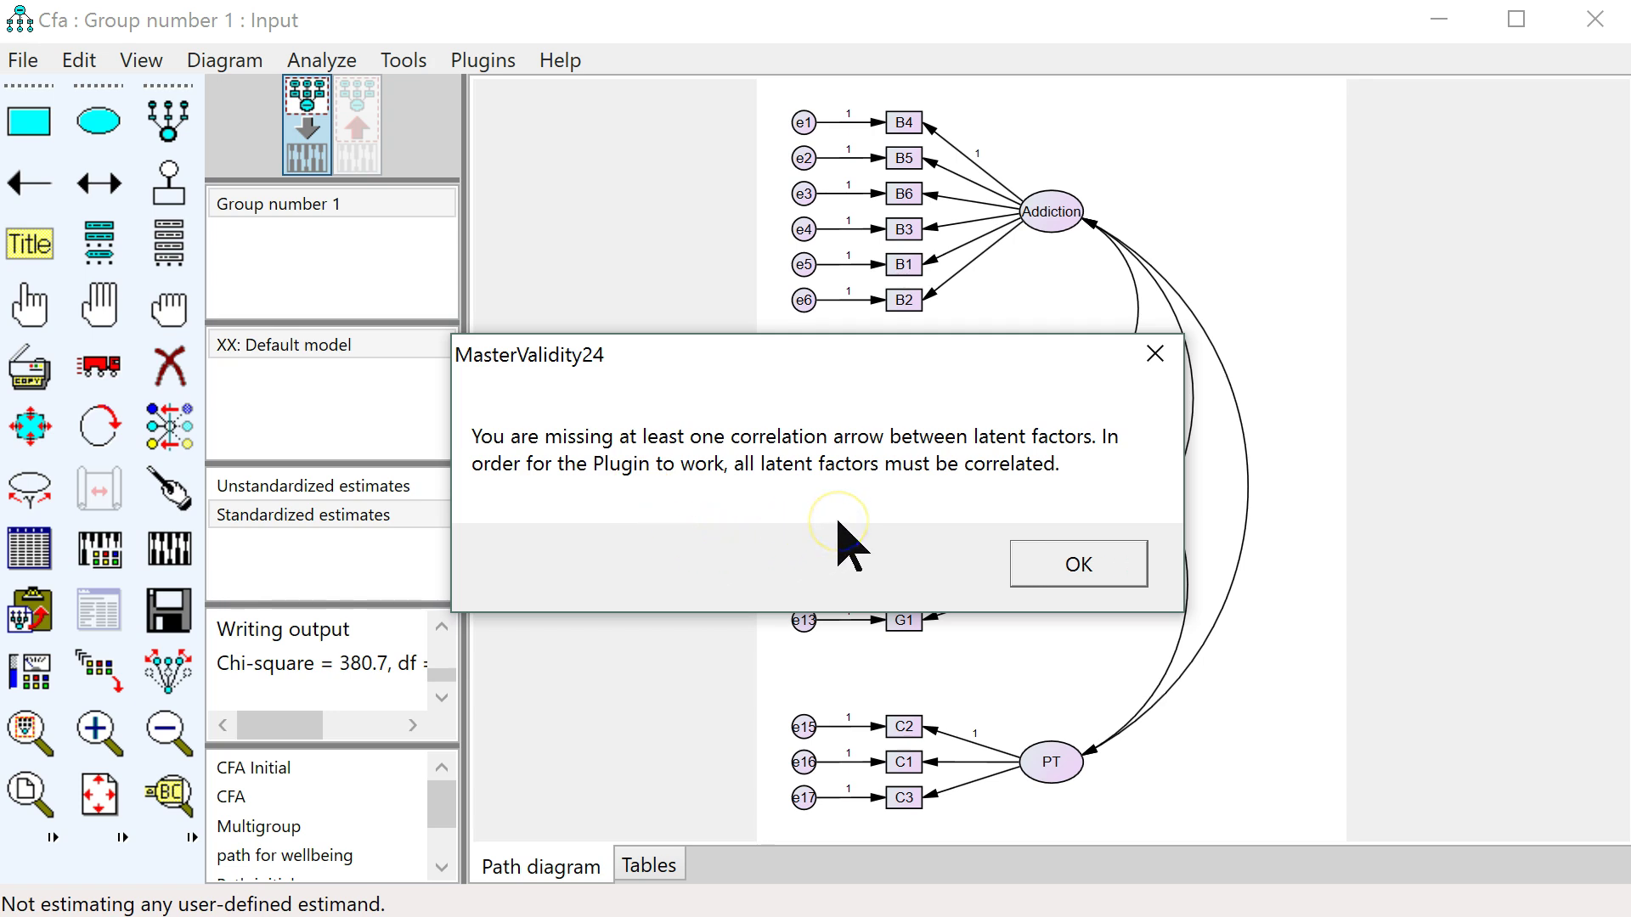
Dismiss the correlation warning and redraw the LS–PT covariance
click(1080, 568)
click(110, 192)
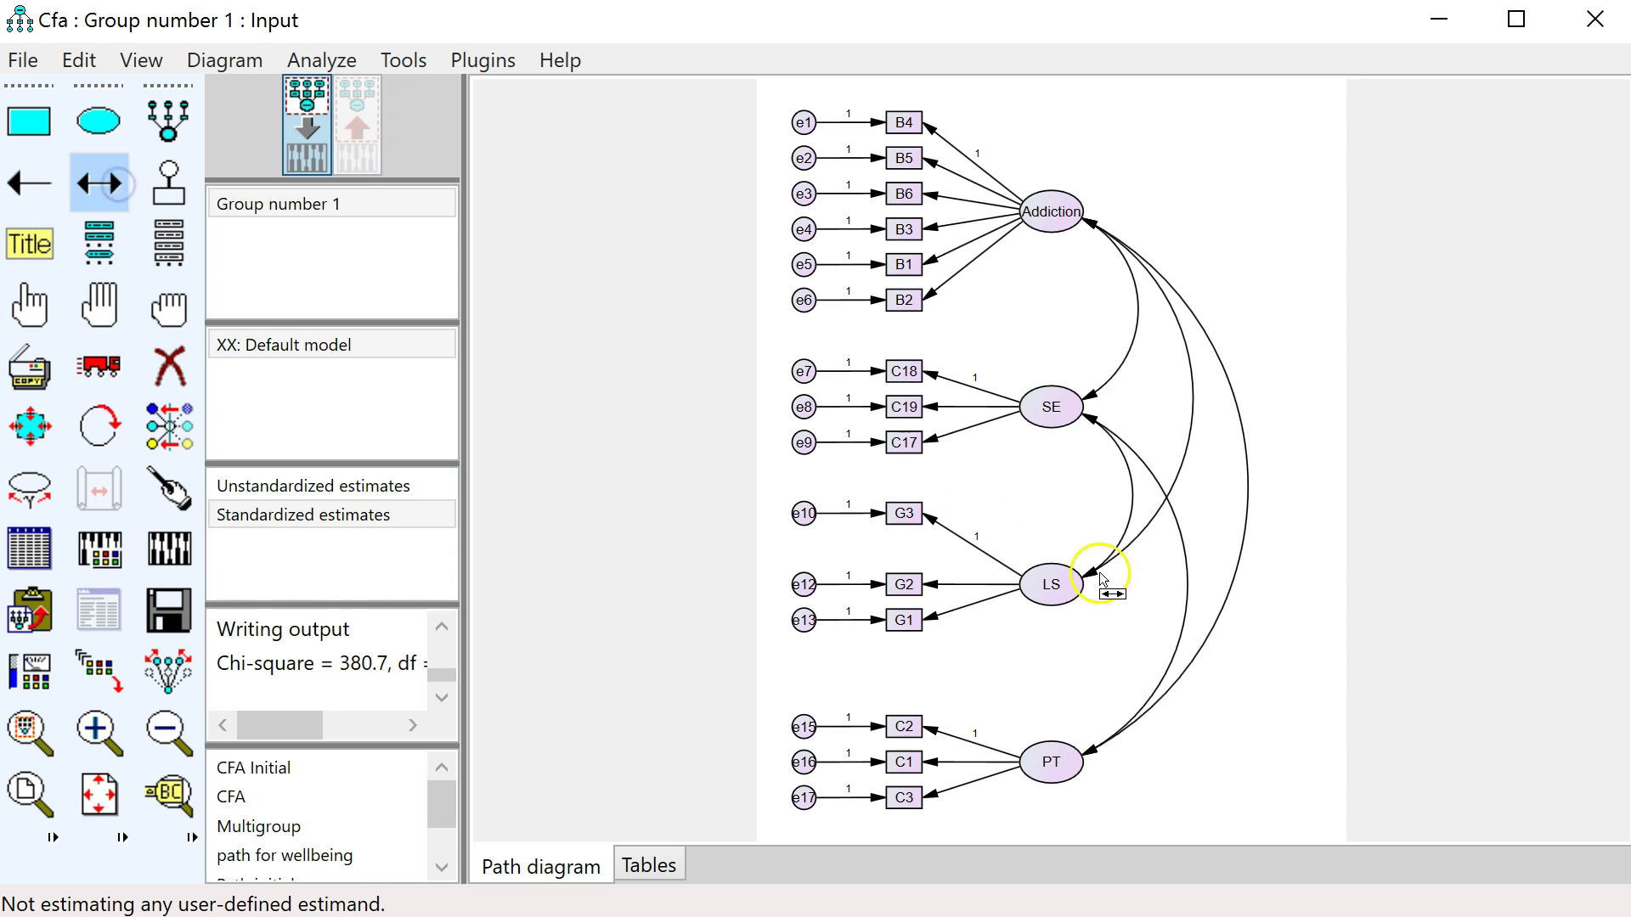
drag(1064, 593, 1074, 754)
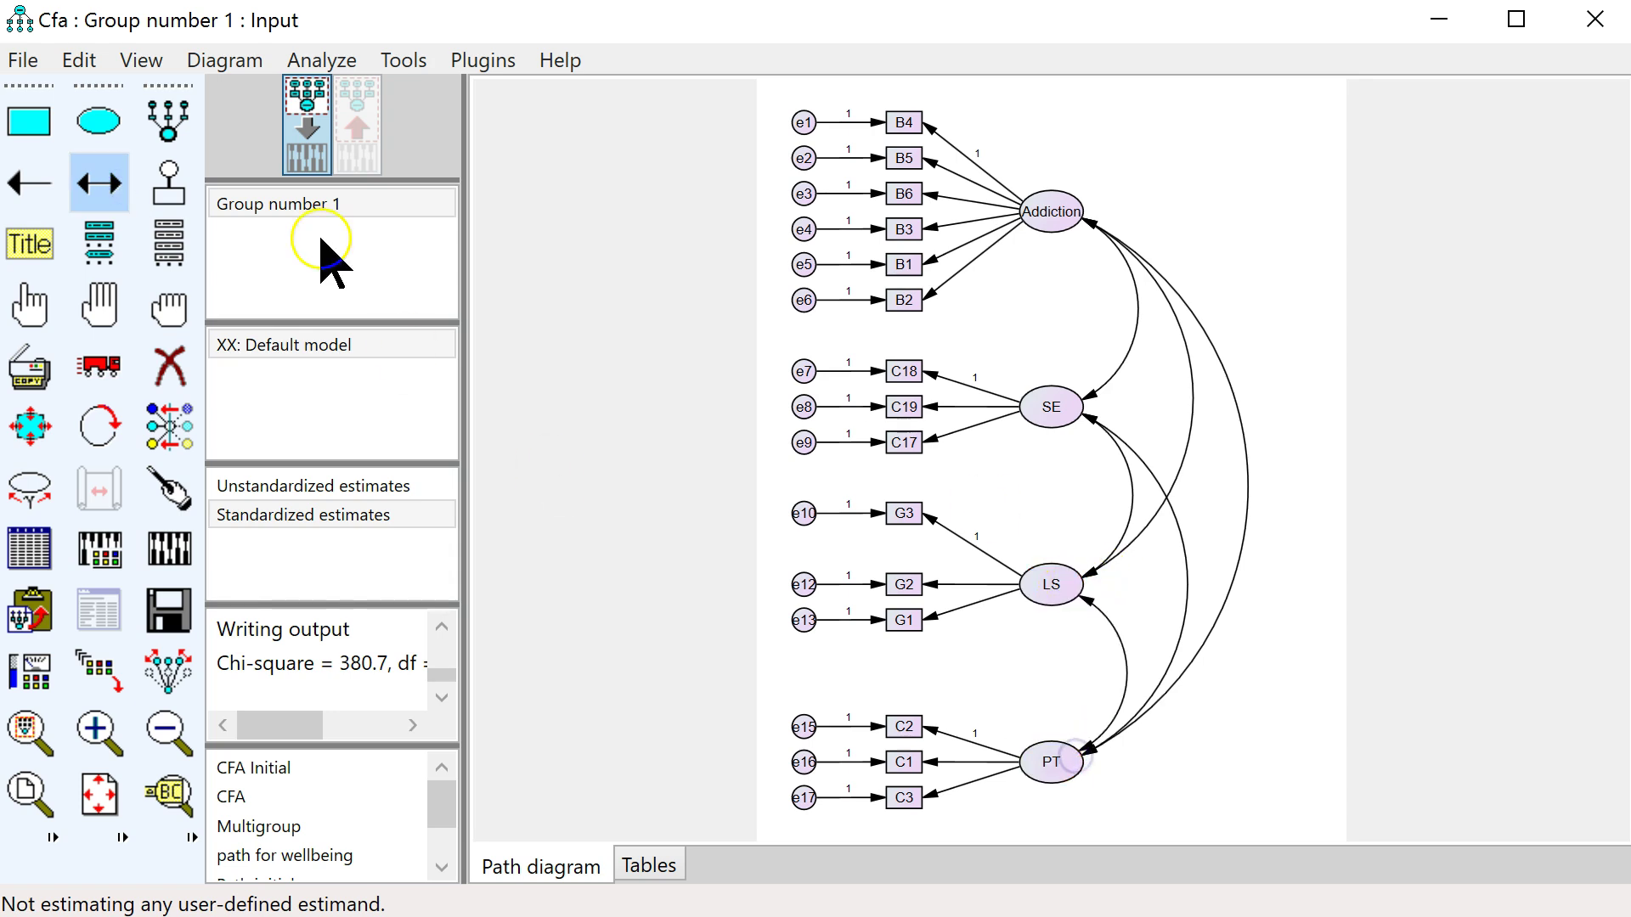
click(180, 281)
Erase indicators G1 and G2 and G1's leftover error term, leaving LS with G3
click(170, 363)
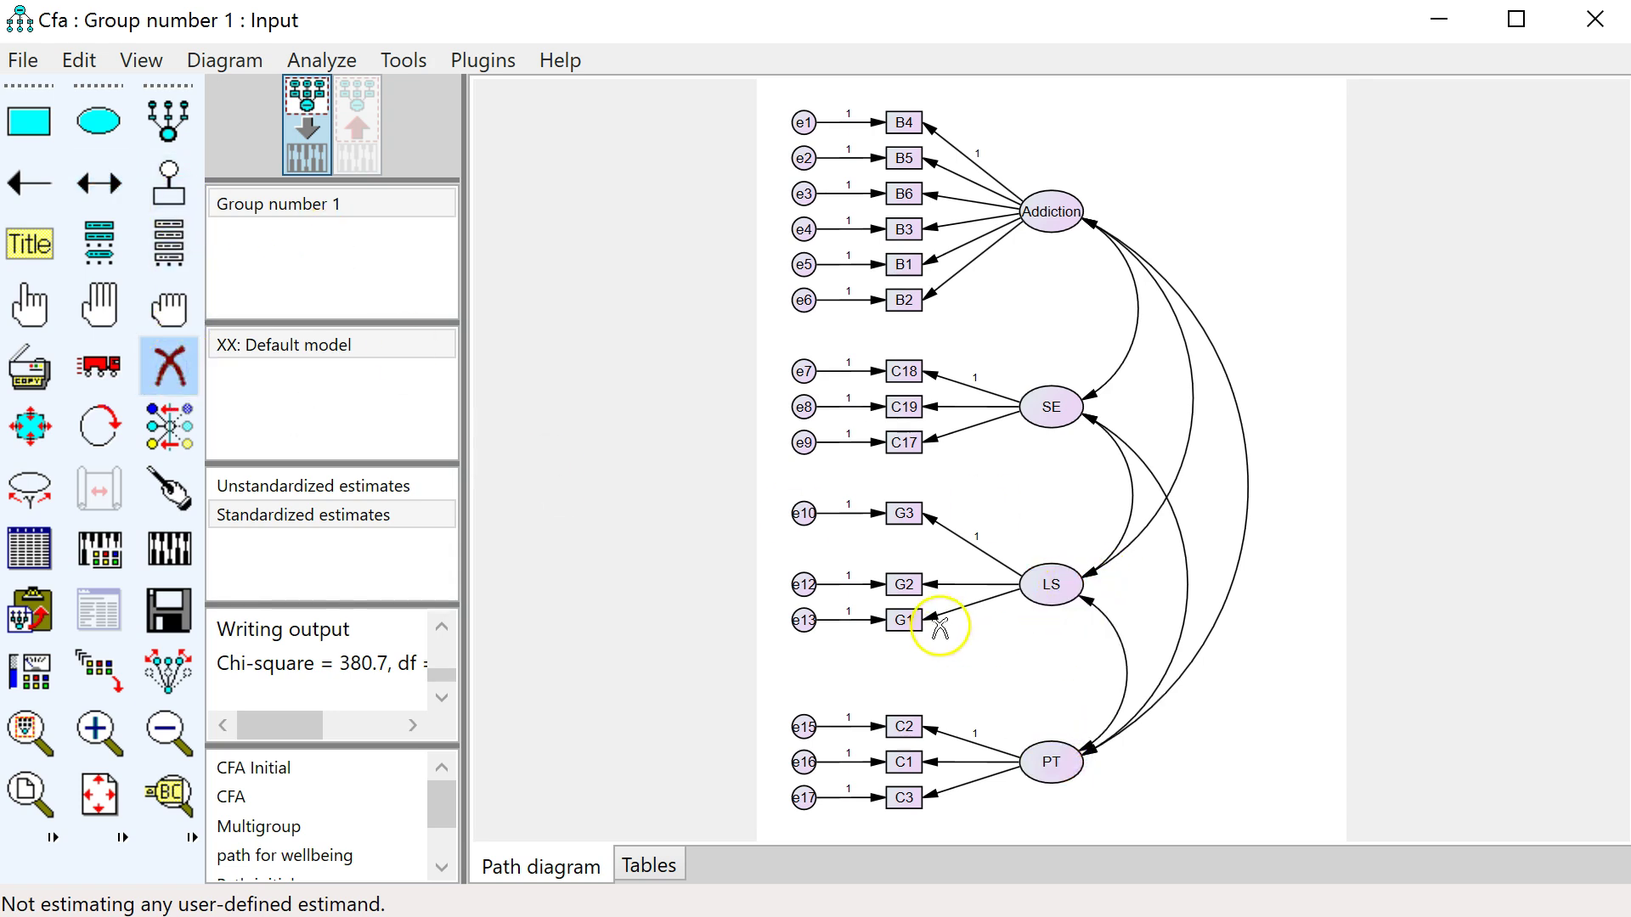
click(905, 624)
click(904, 587)
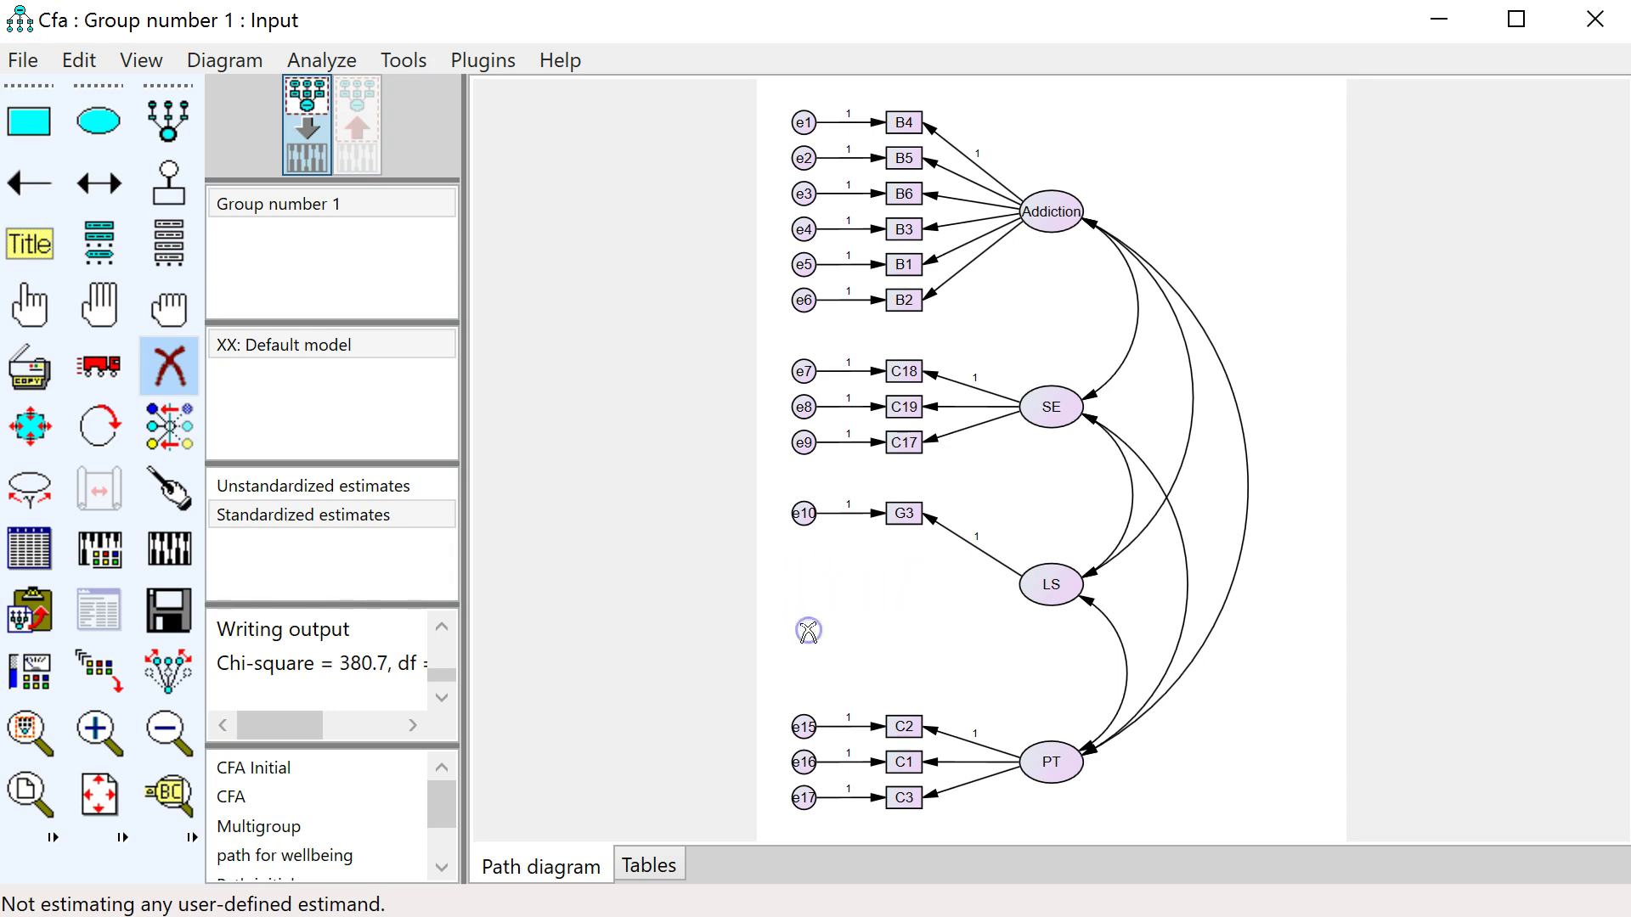
click(809, 631)
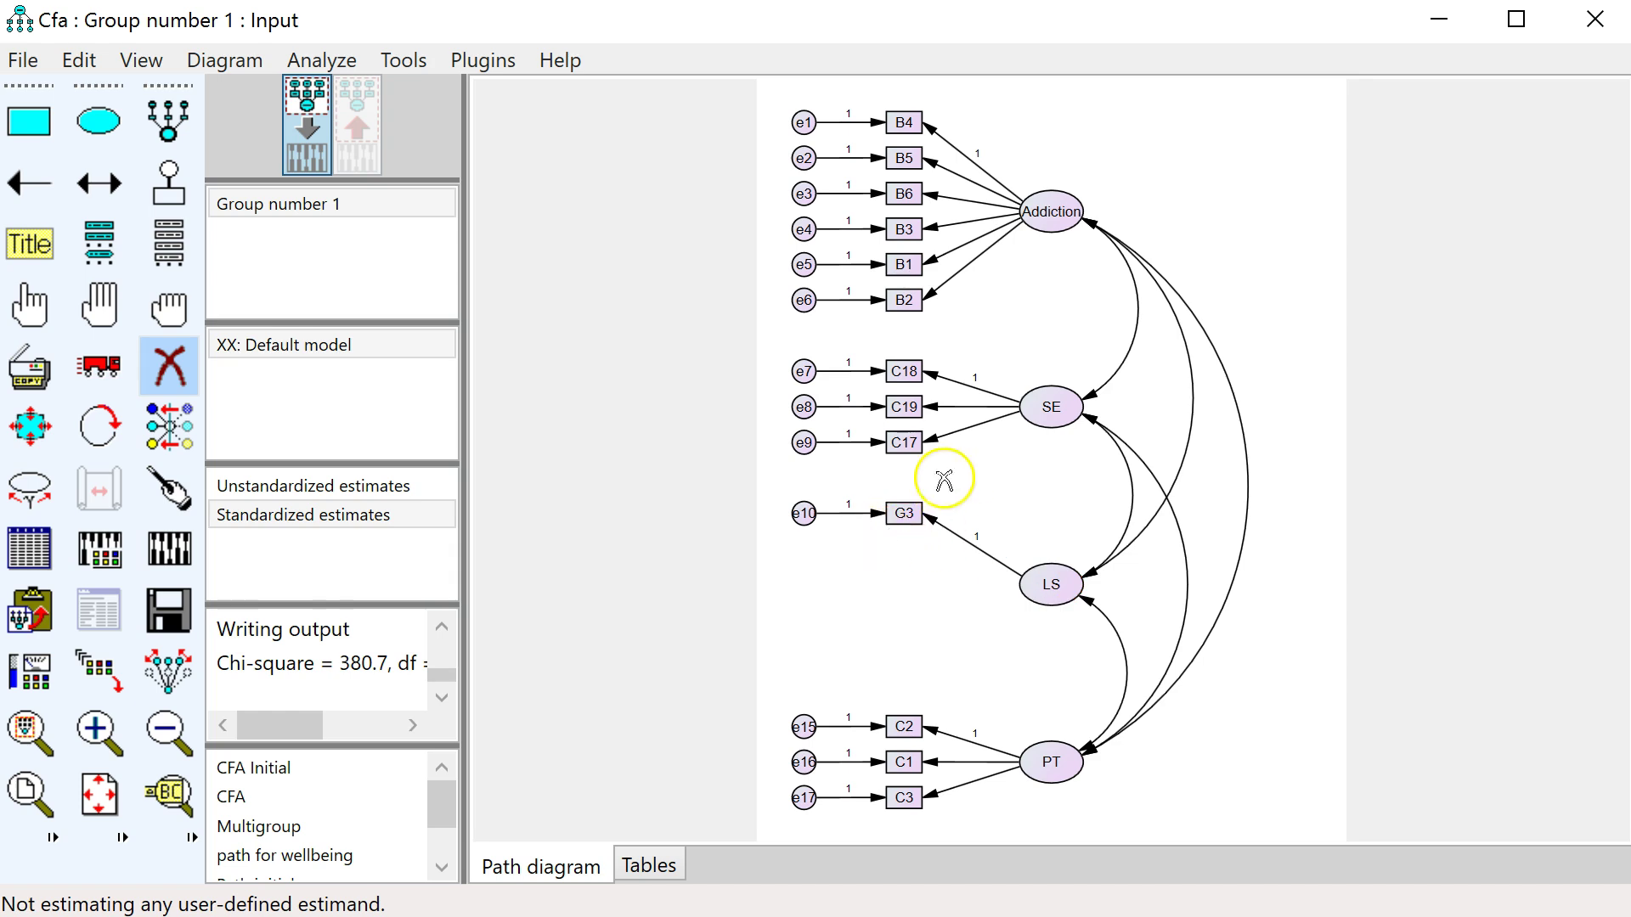
Rerun Master Validity and dismiss its LS missing-indicator warning
click(481, 61)
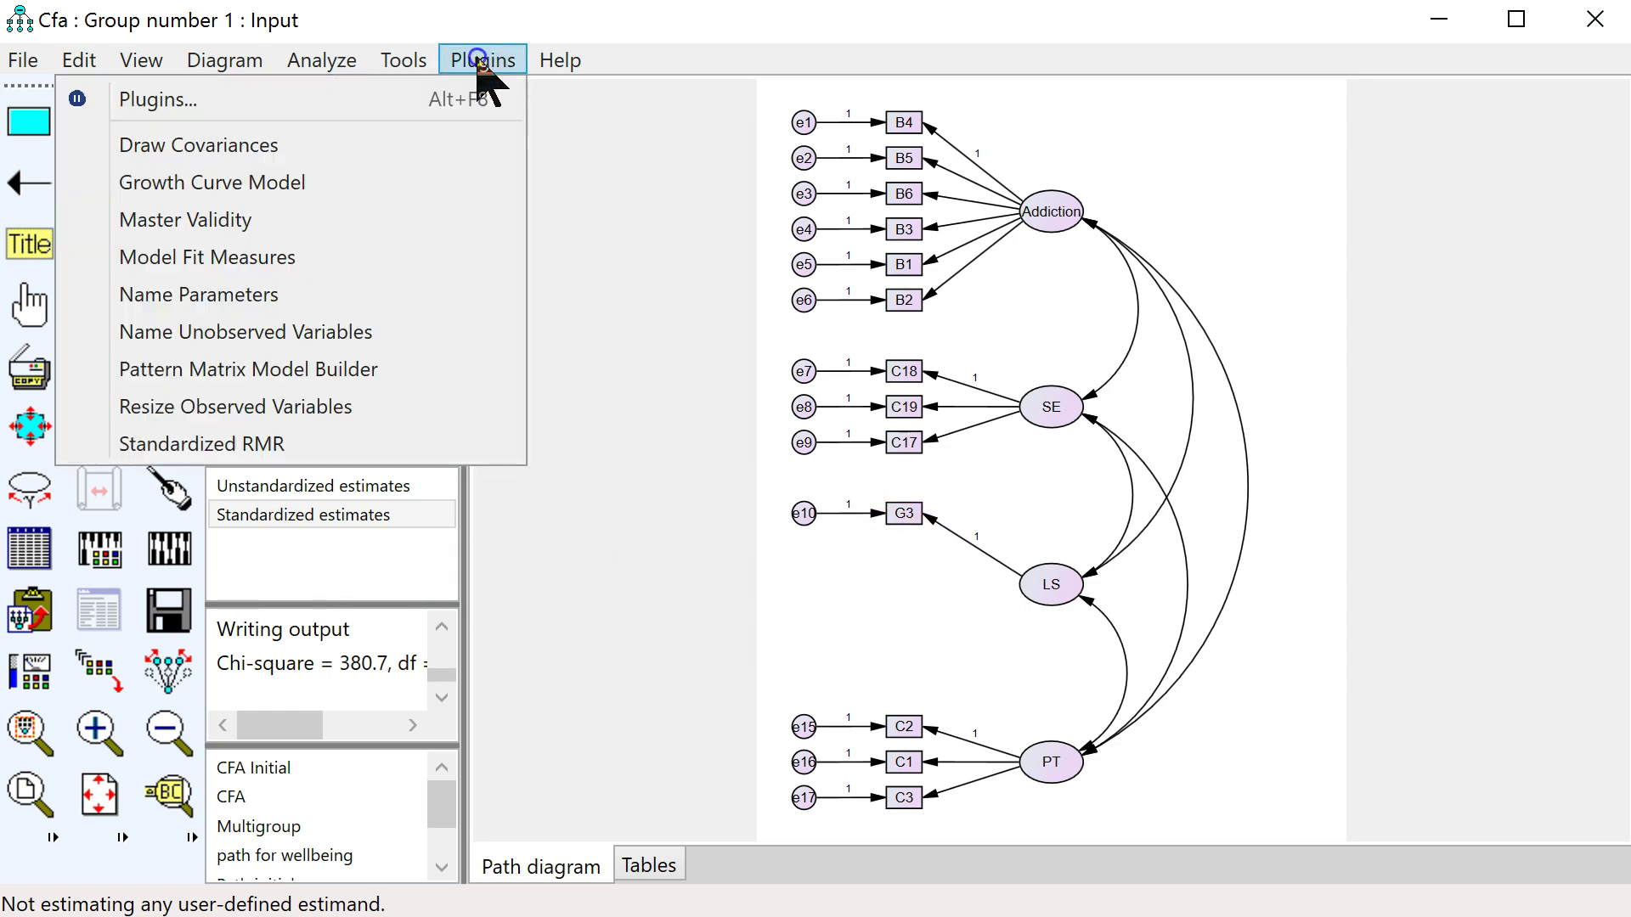
click(373, 219)
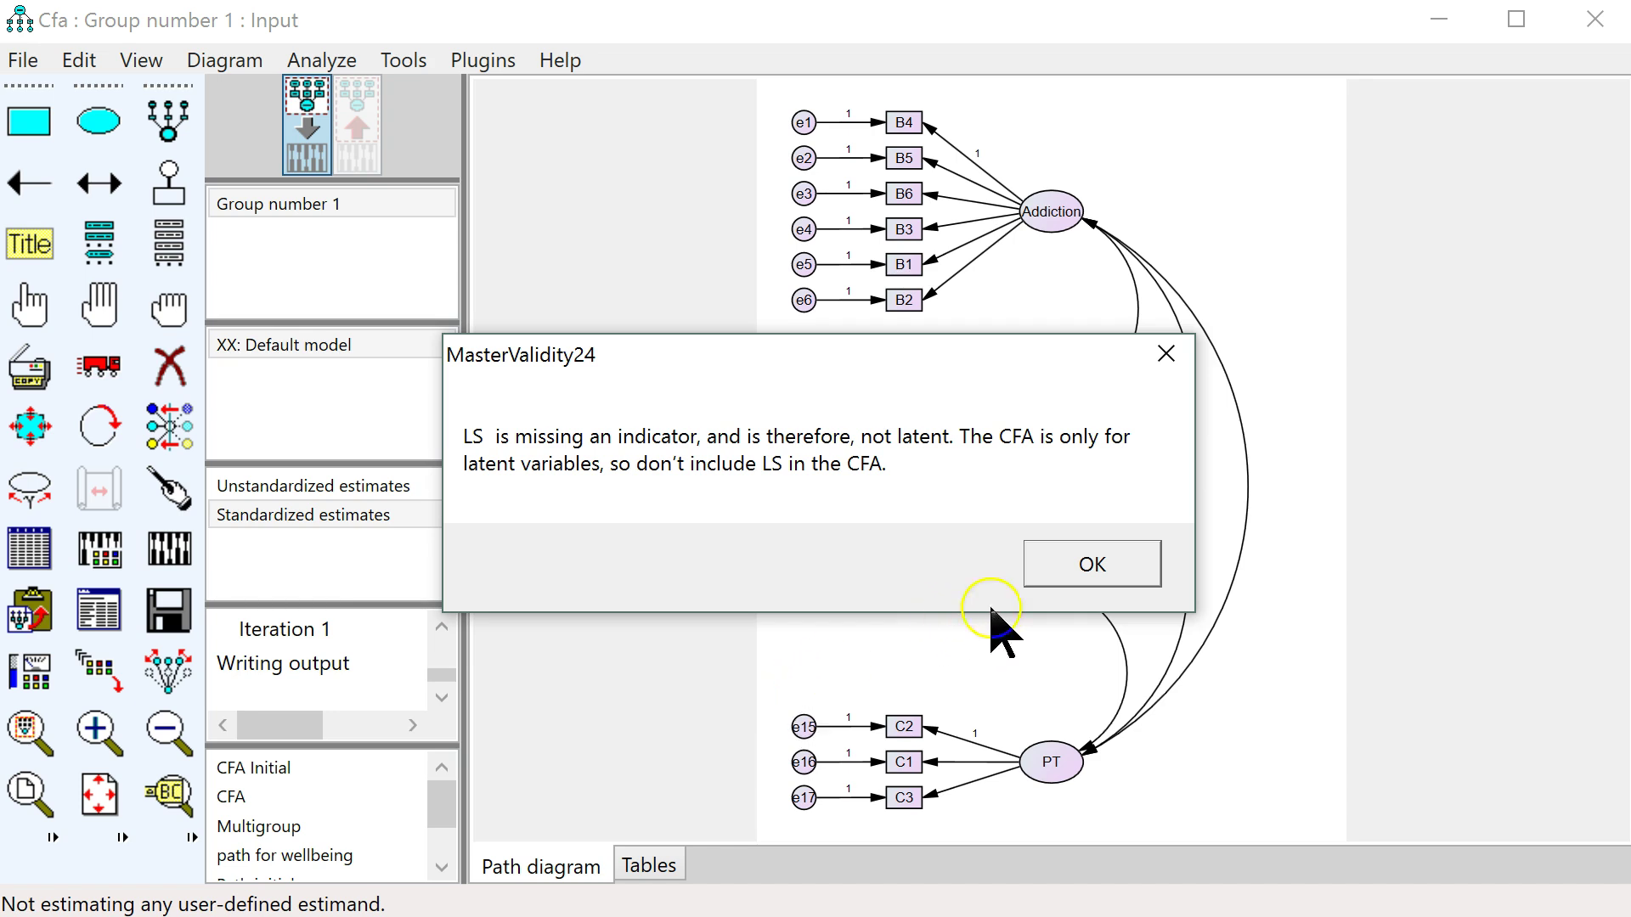
click(1123, 570)
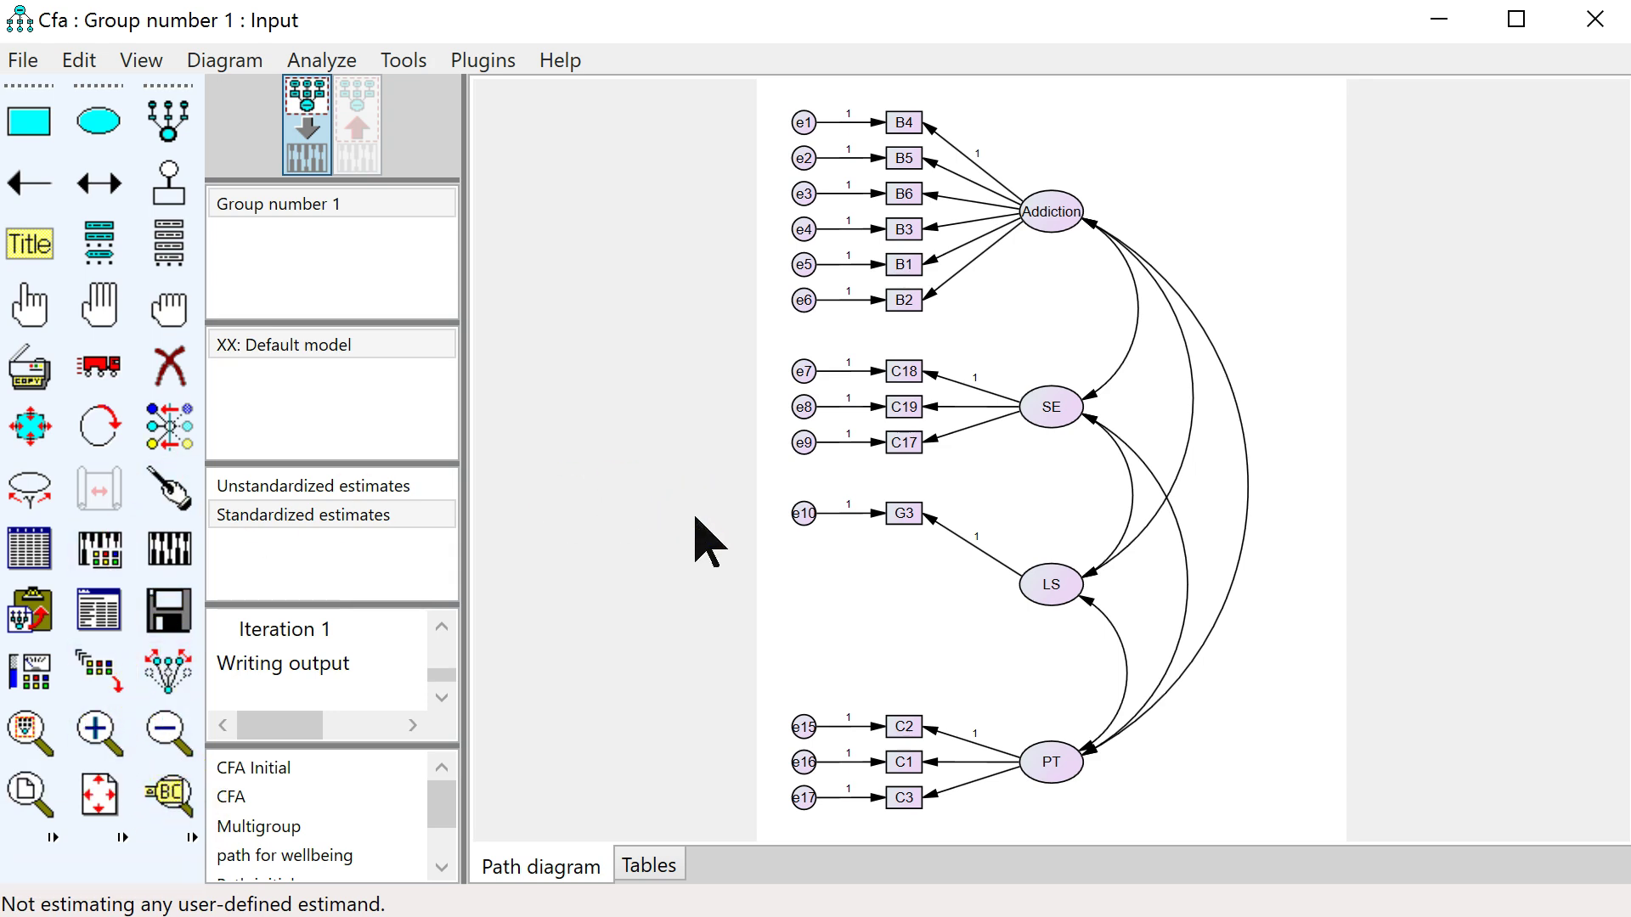
Erase the LS factor, its G3 indicator and the e10 error term
click(169, 366)
click(1053, 587)
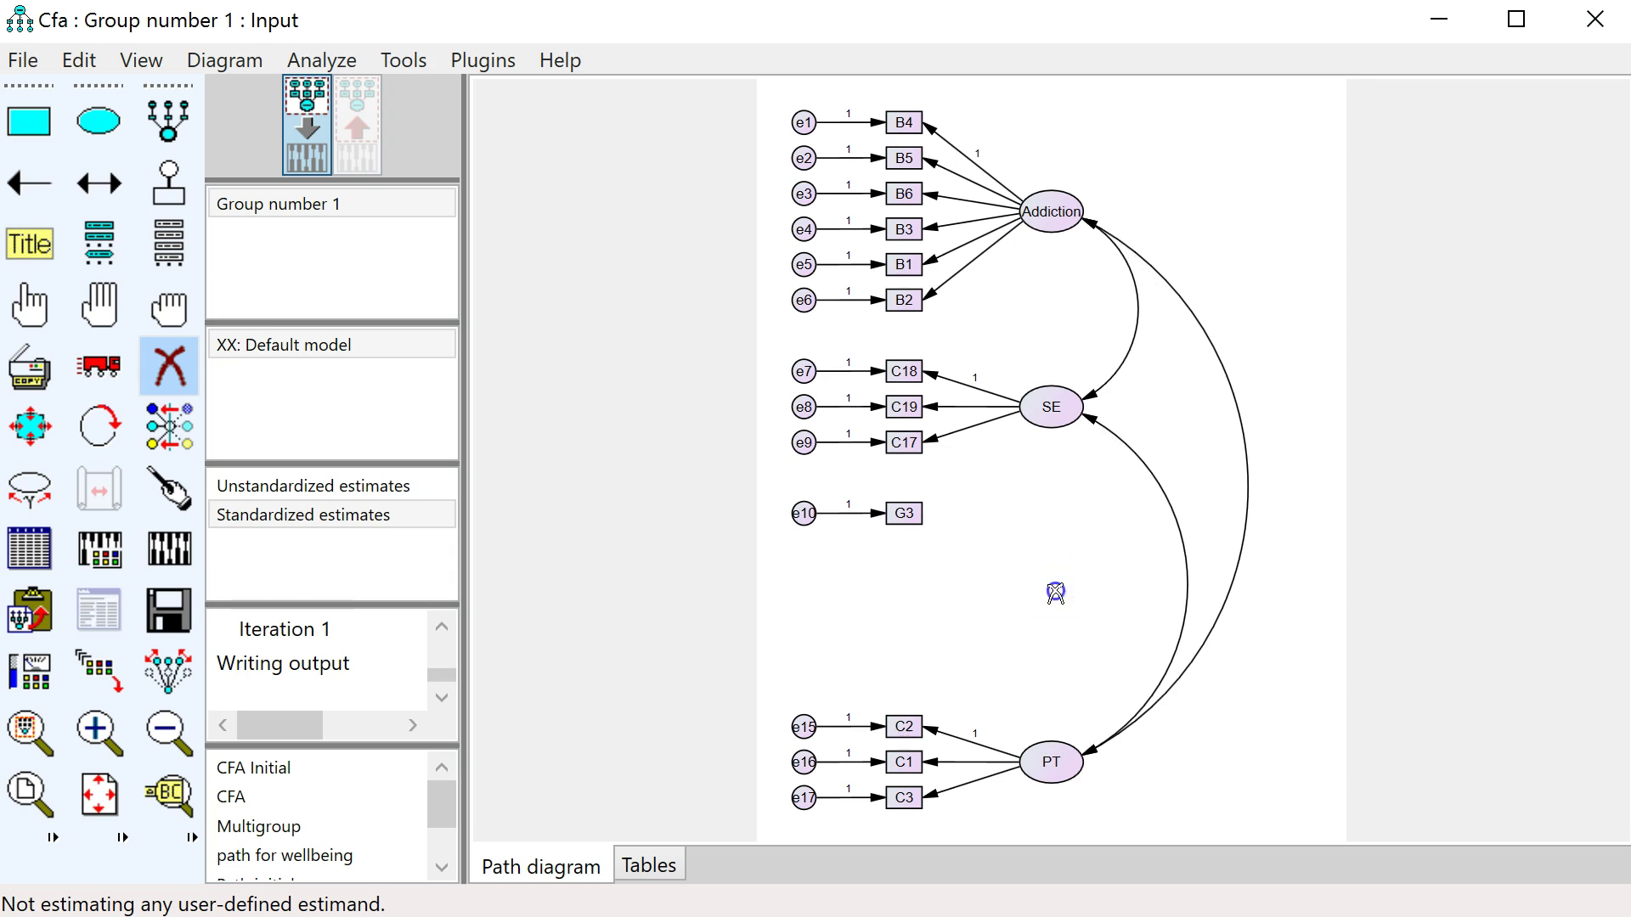
click(904, 513)
click(803, 513)
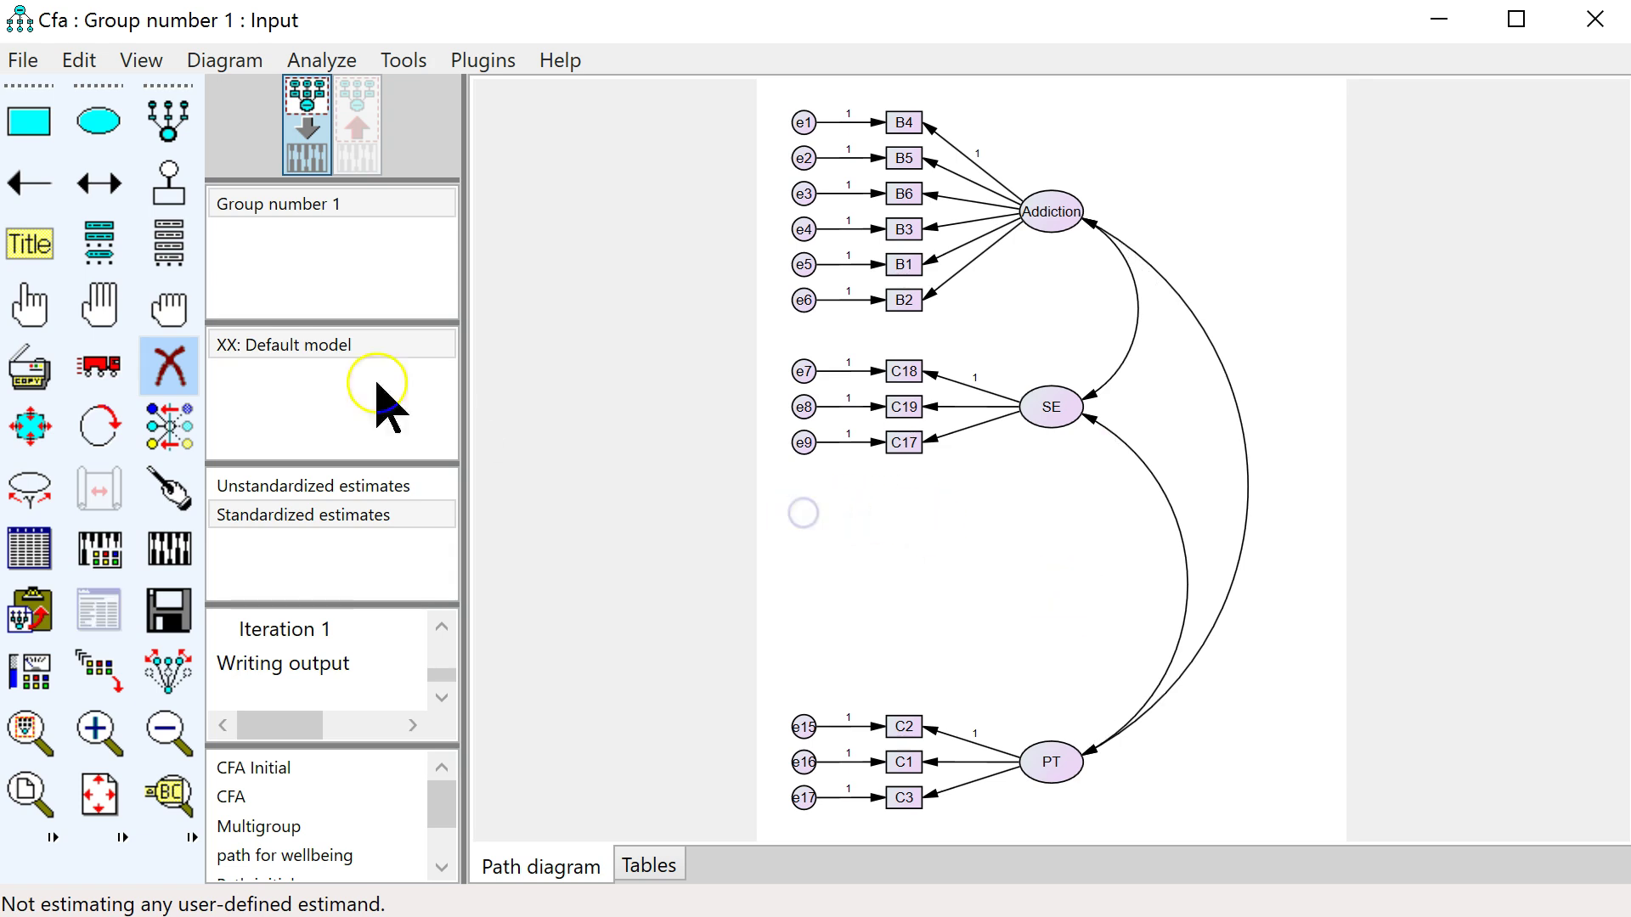
click(171, 368)
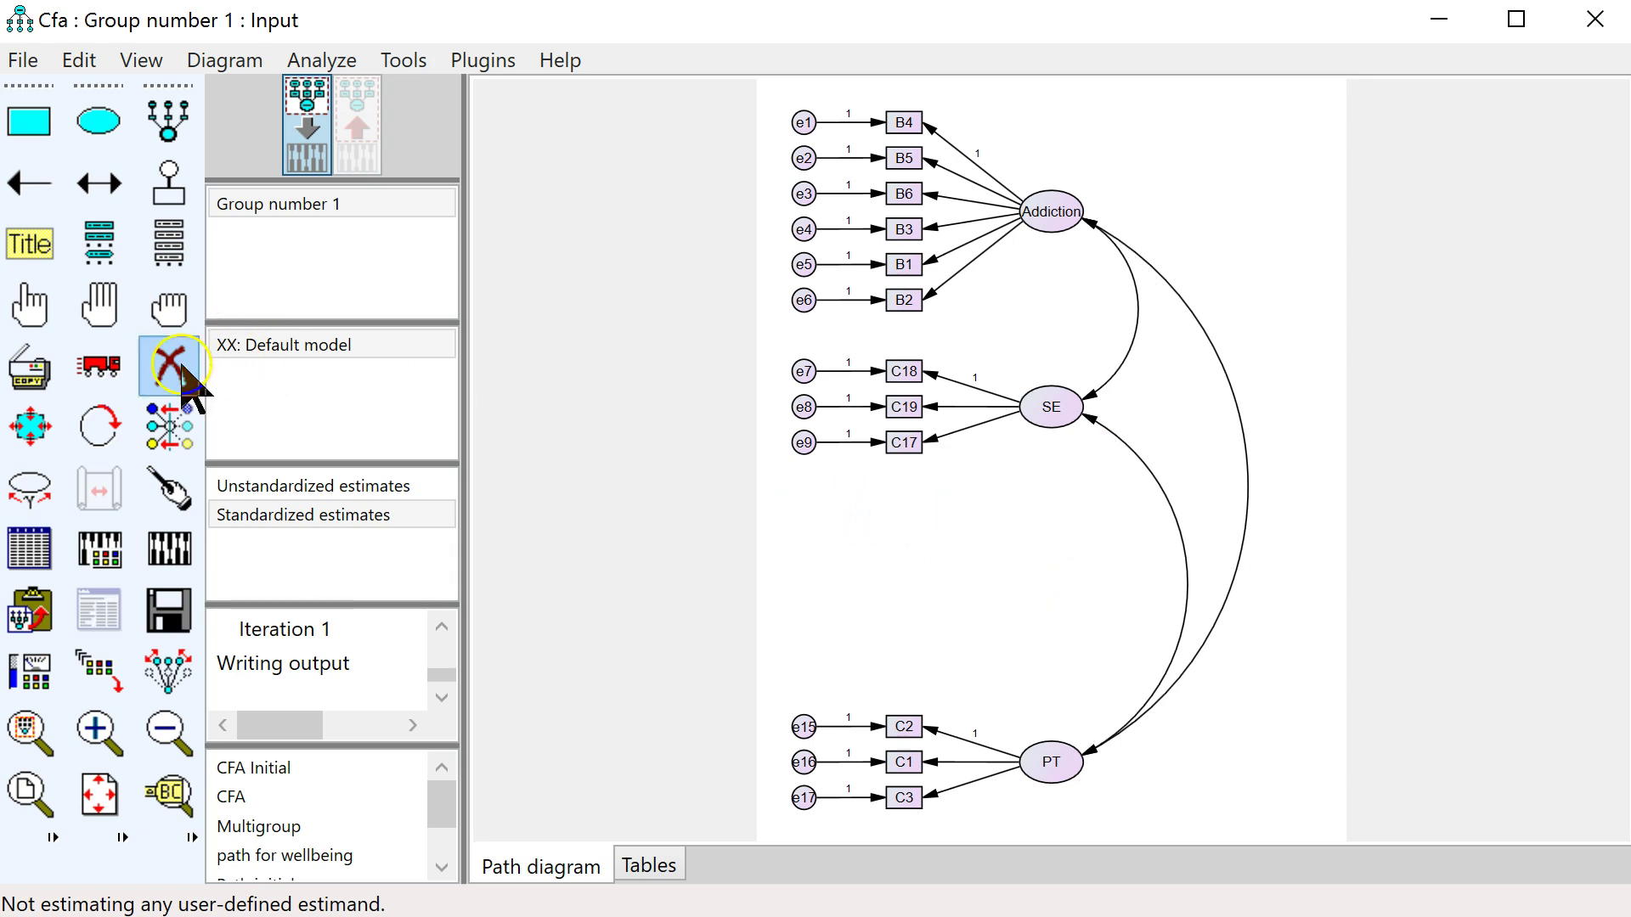
Rename factor SE to F1 and rerun Master Validity, giving chi-square 314.0
double_click(1050, 418)
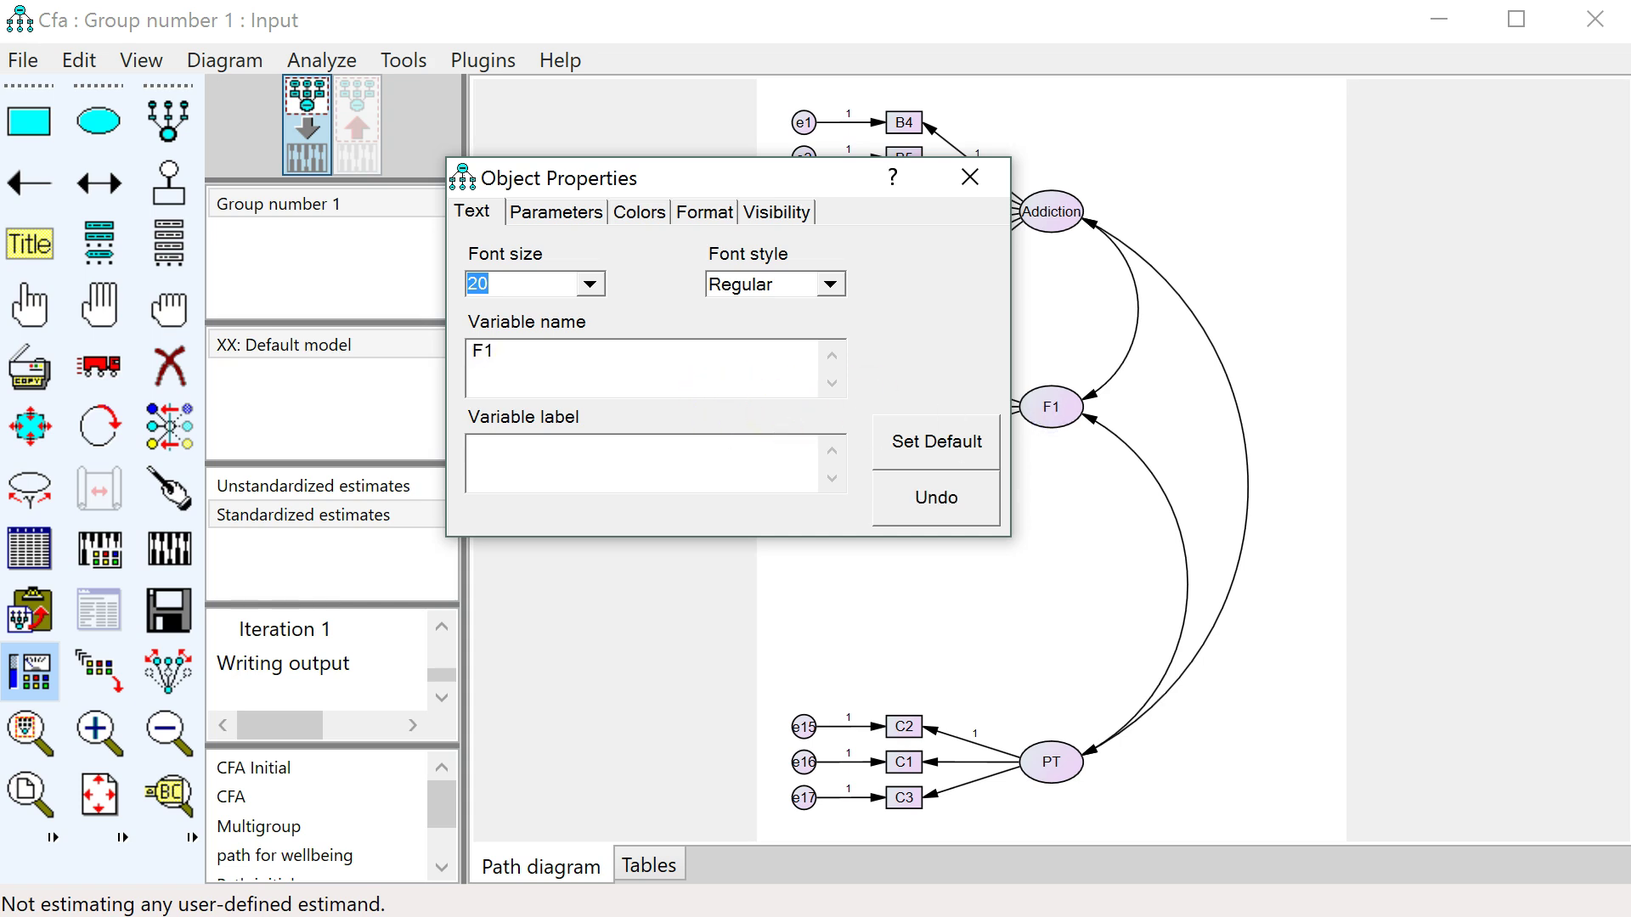
click(969, 177)
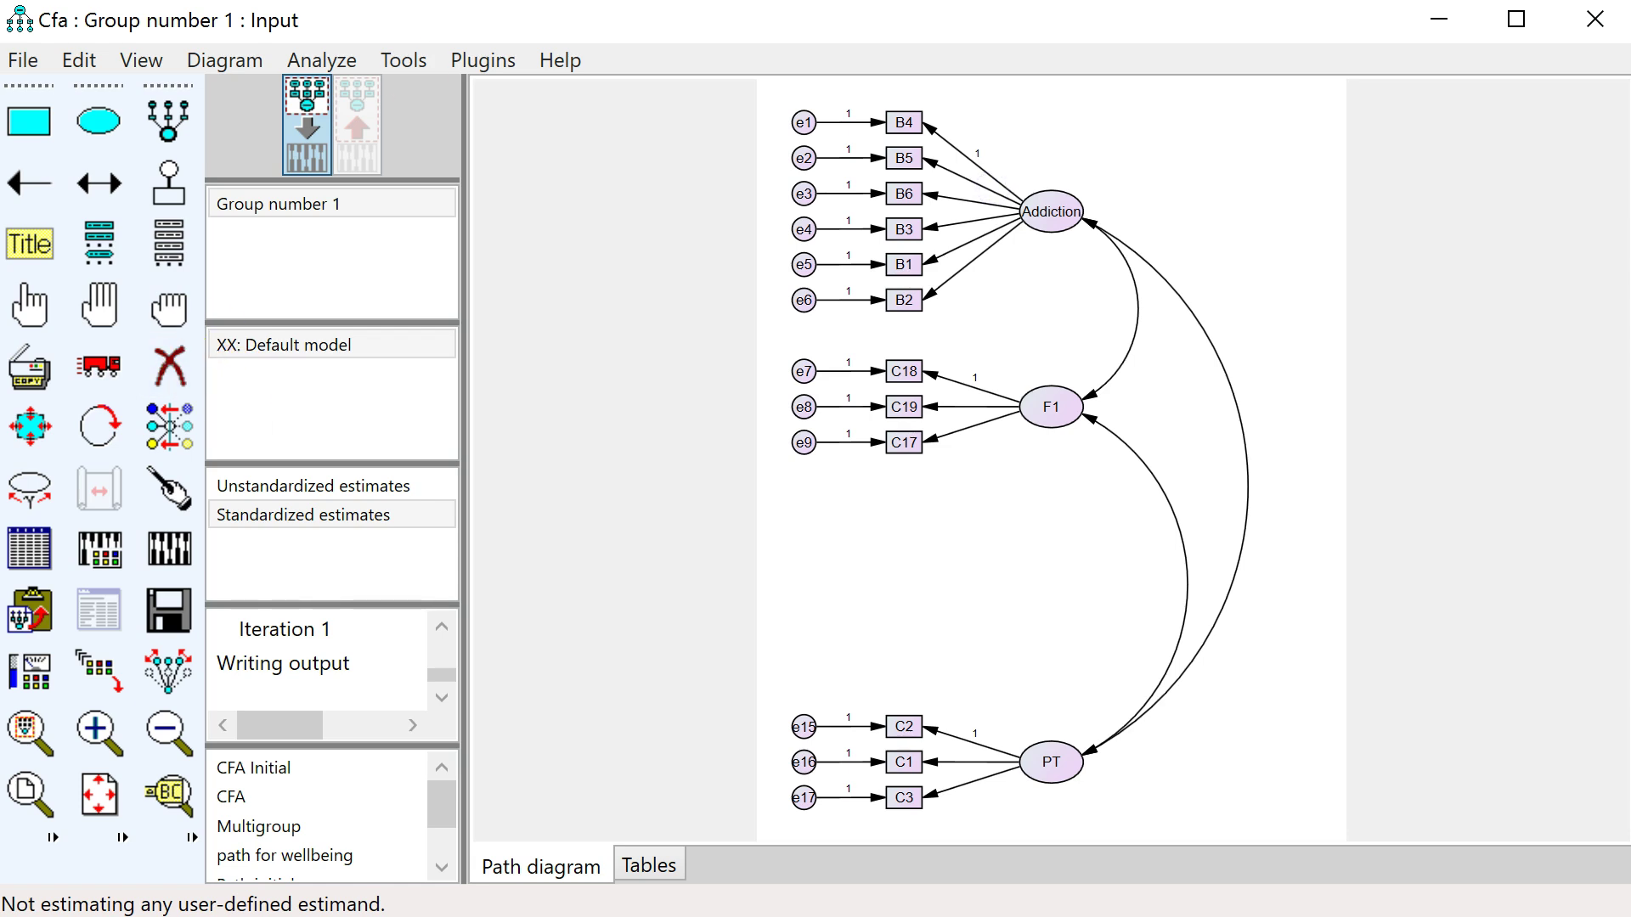
click(481, 61)
click(315, 219)
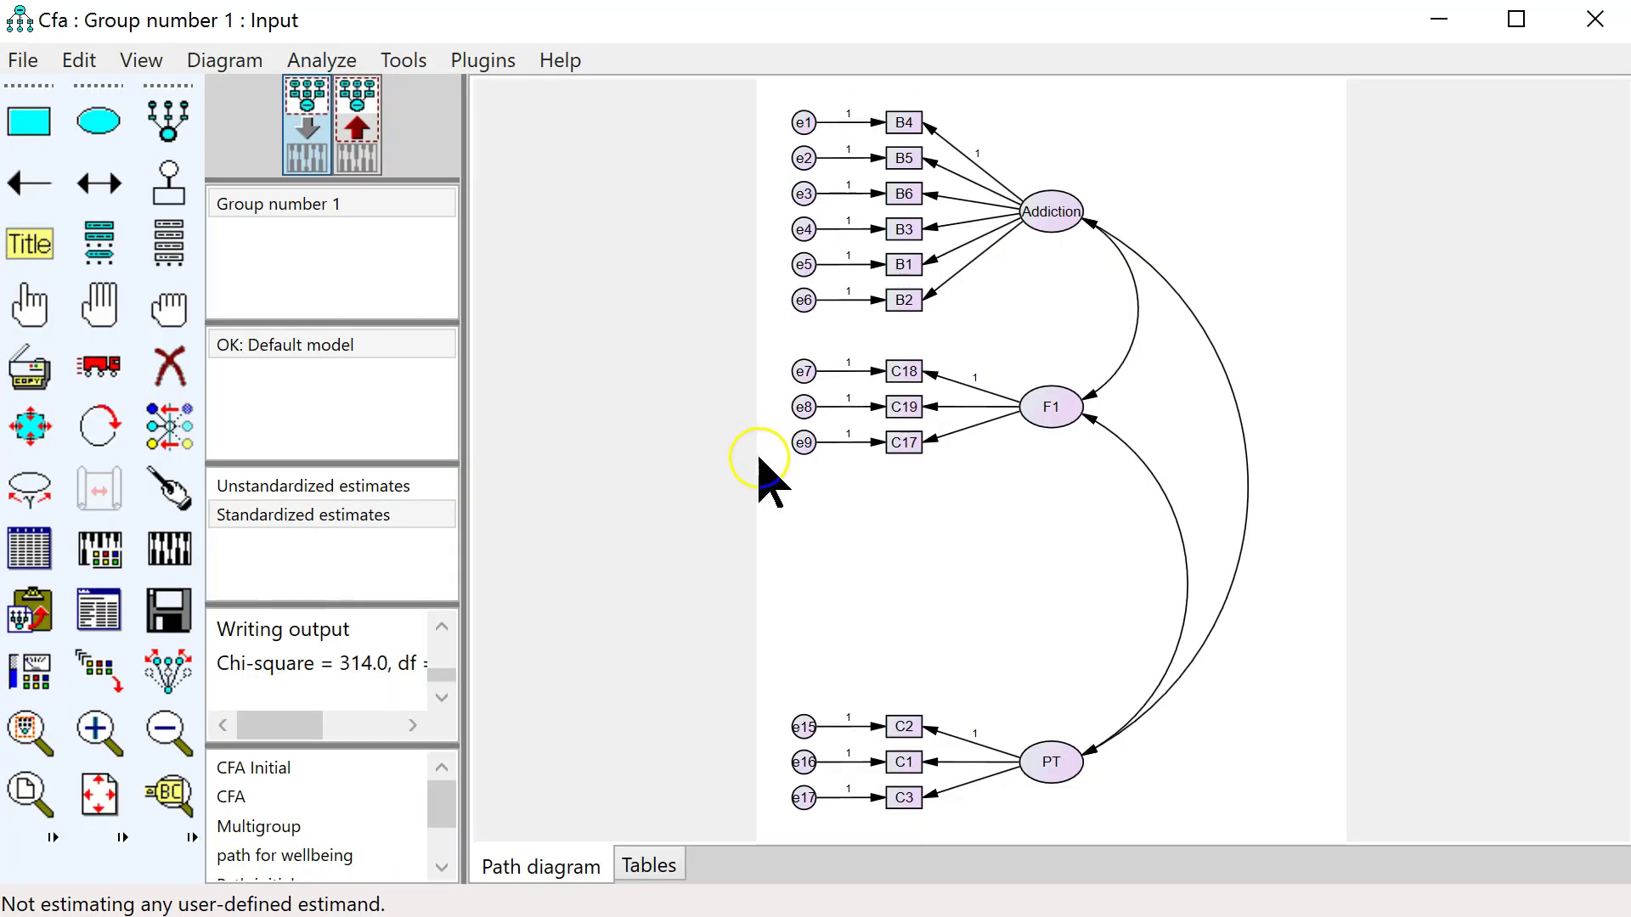
Rename C17's residual e9 to resF and rerun Master Validity for Addiction, F1 and PT
double_click(803, 444)
key(BackSpace)
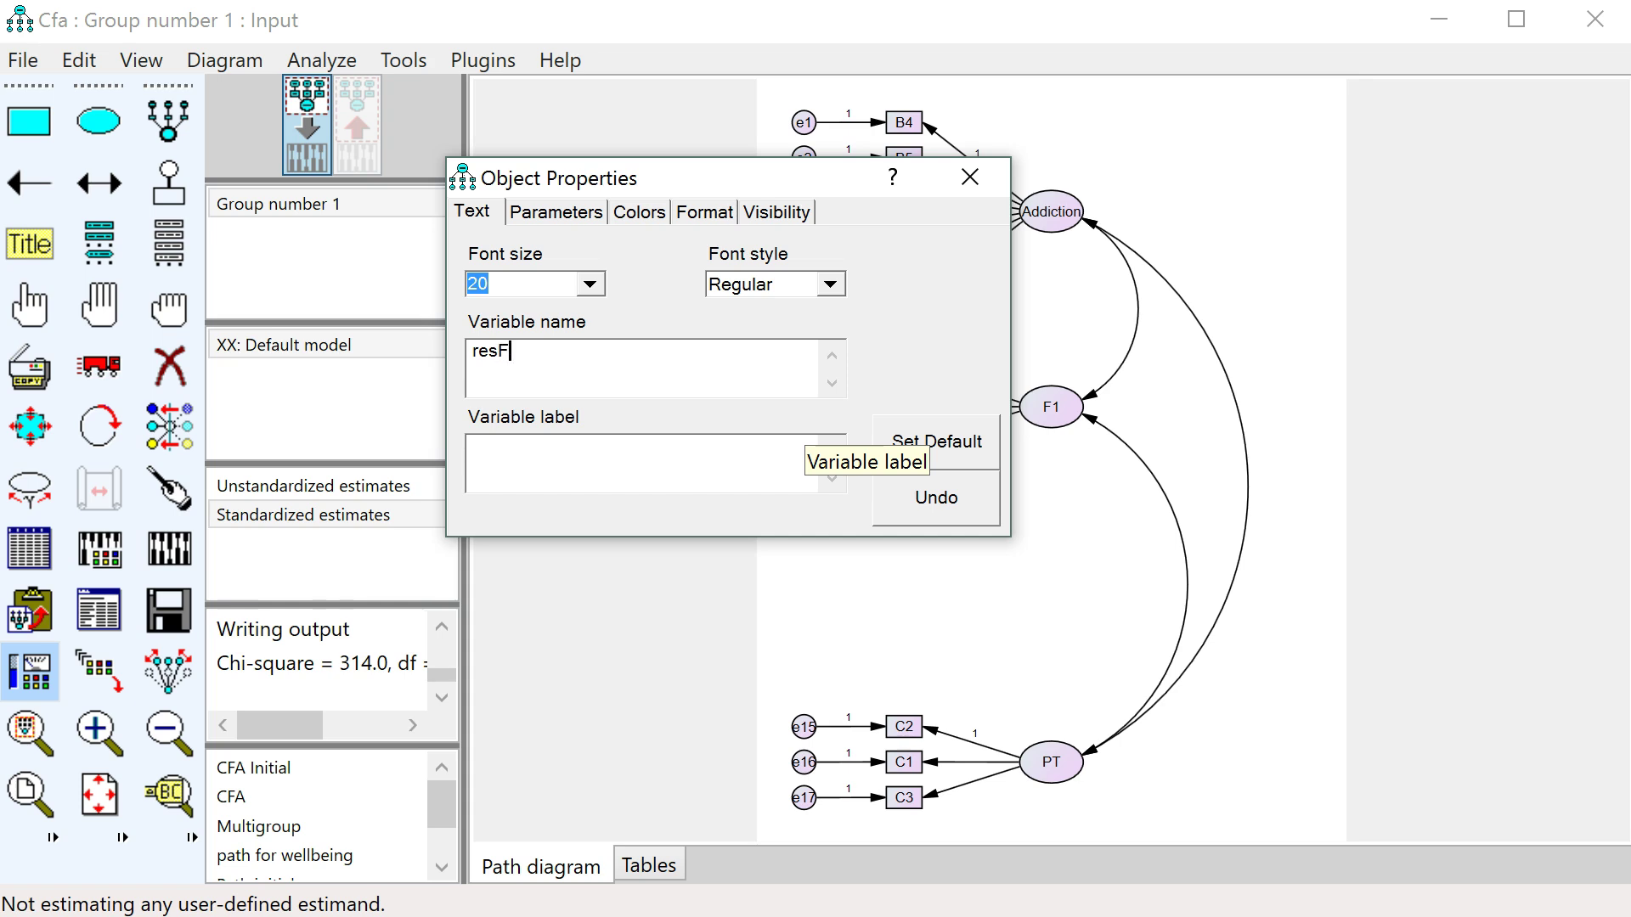
click(974, 180)
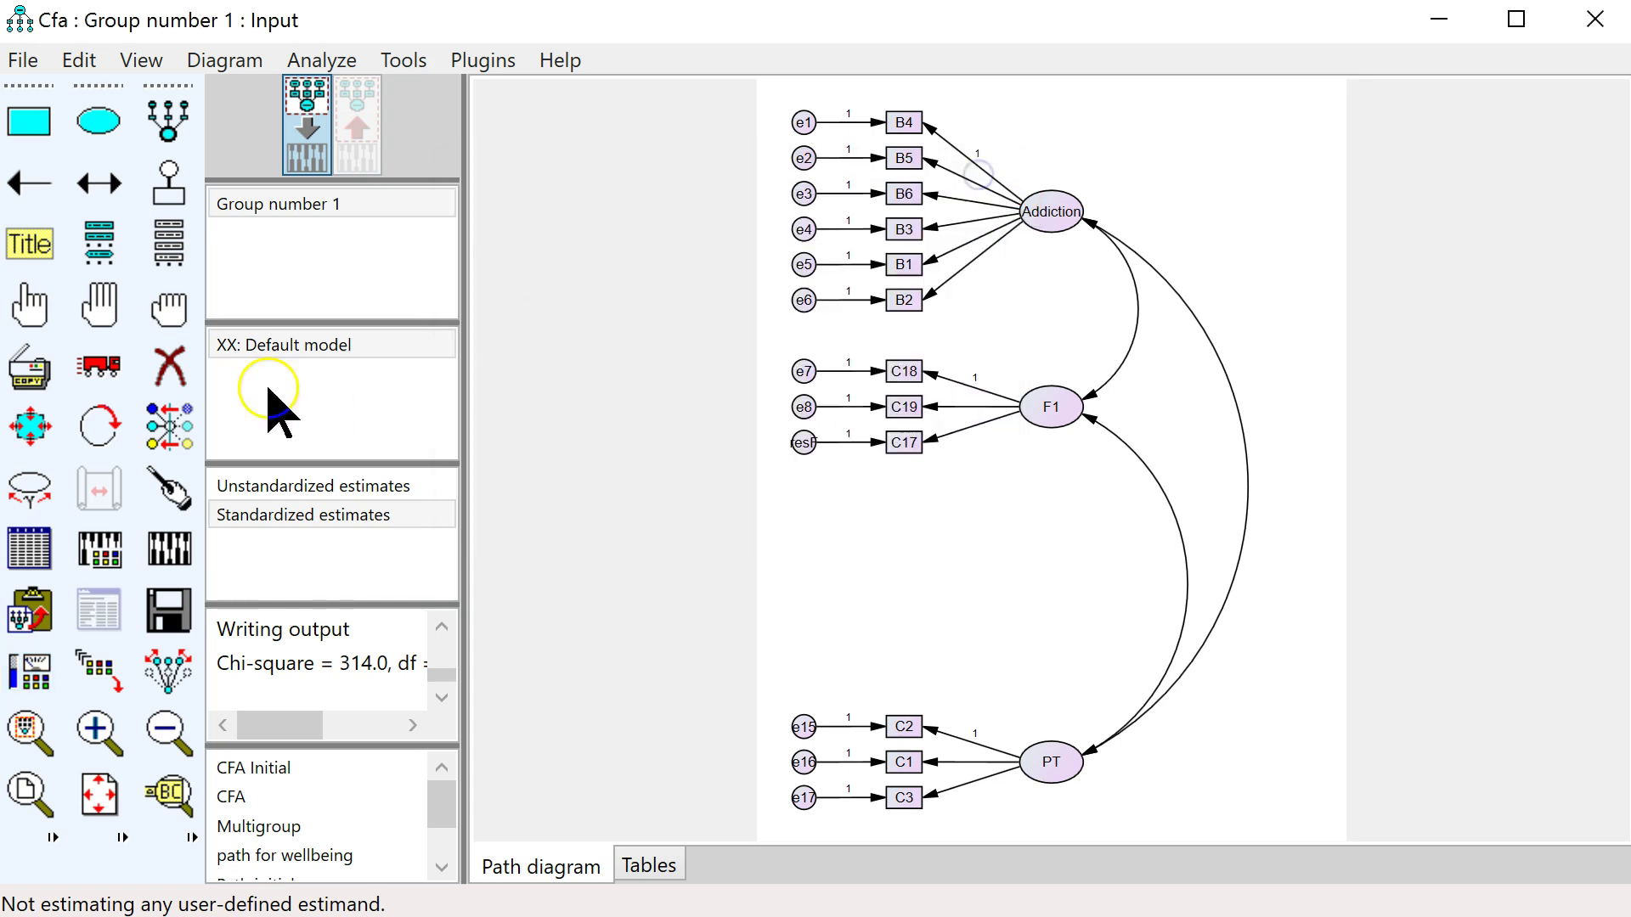
click(483, 61)
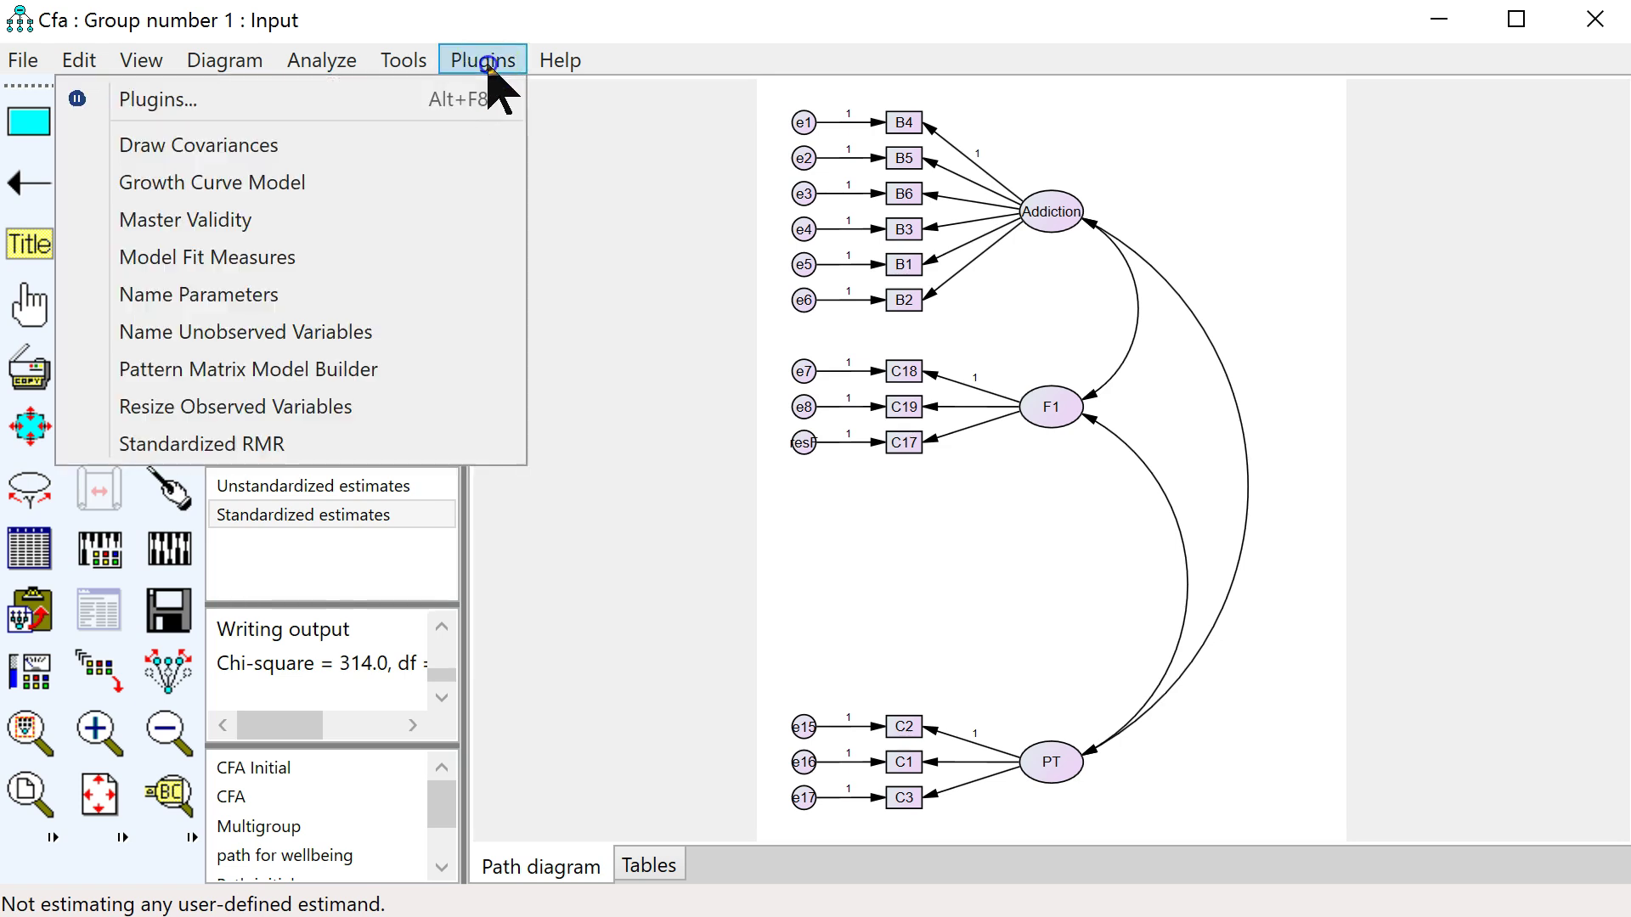
click(390, 220)
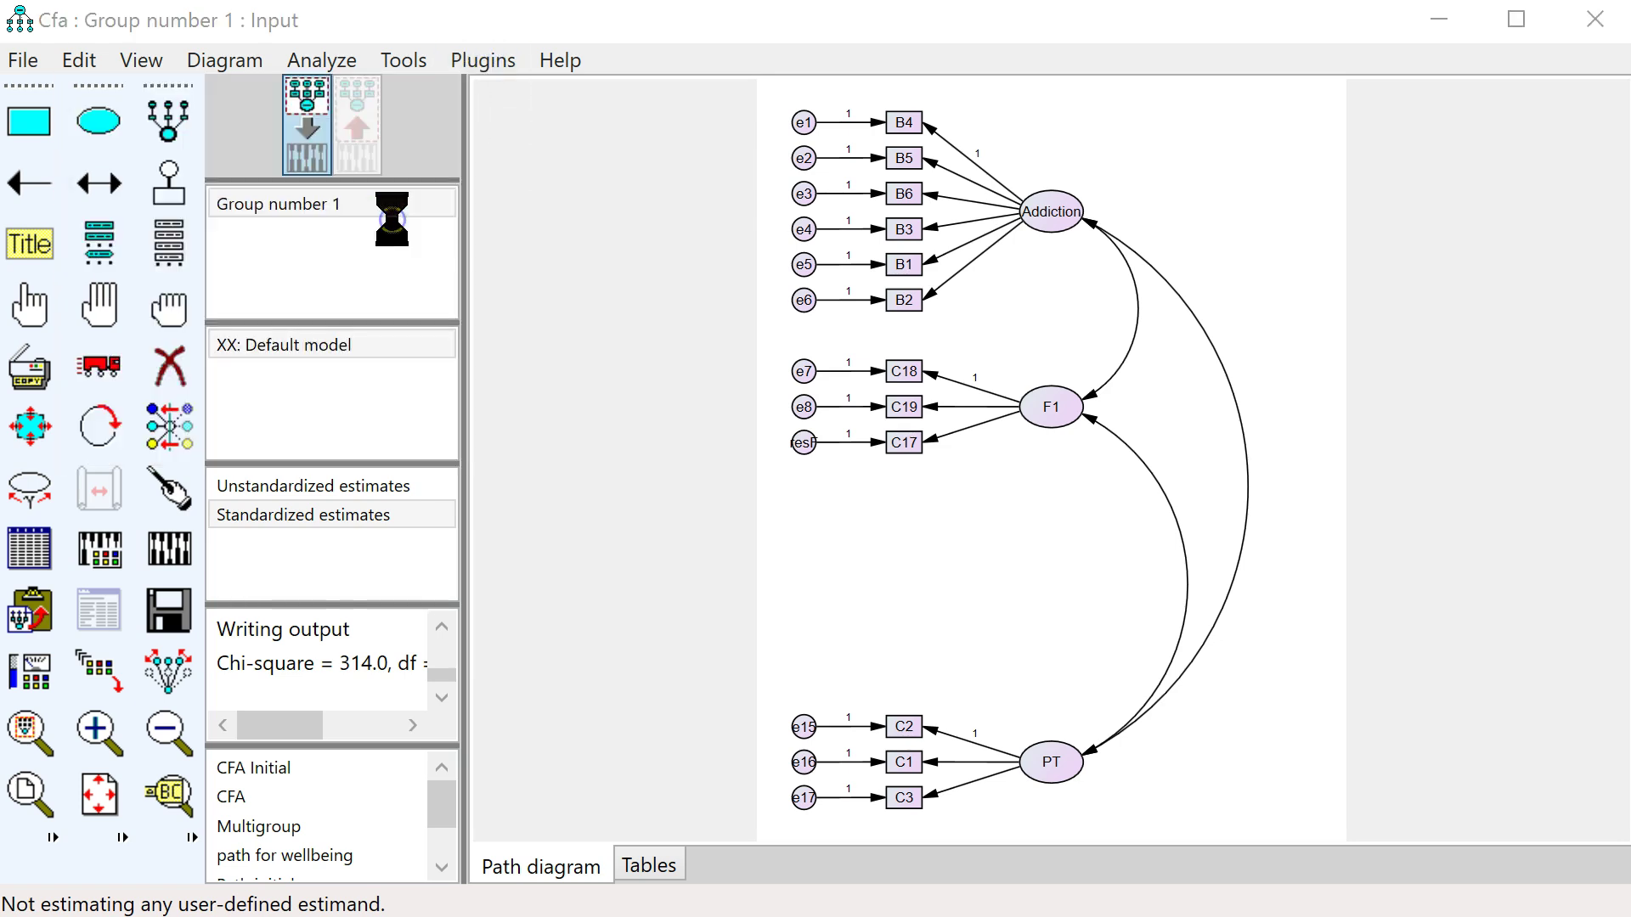